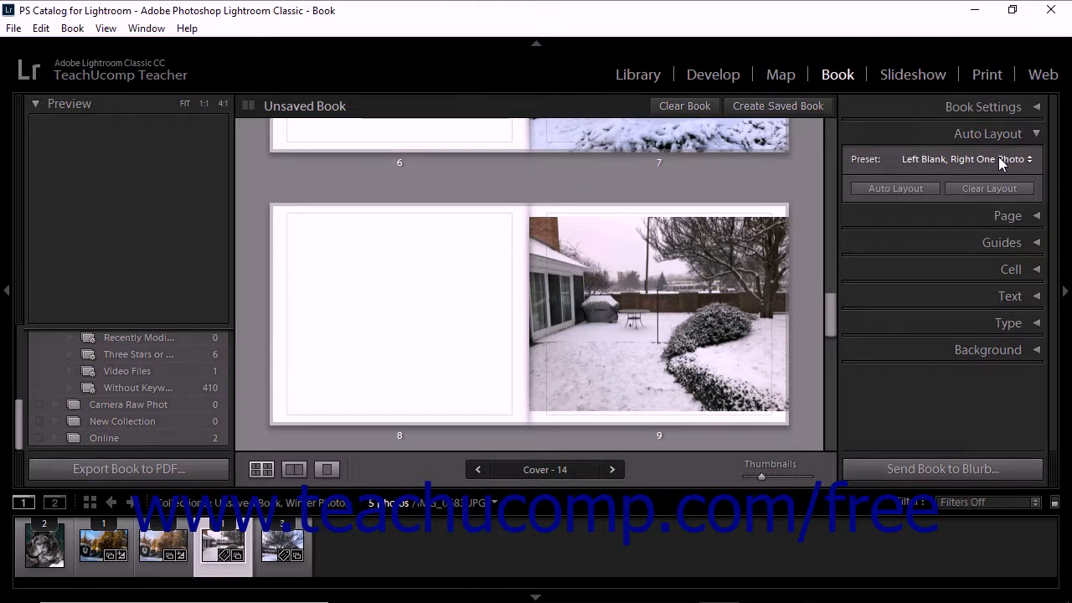
# - Apply the auto layout preset "Left Blank, Right One Photo, With Photo Text" to the book
pyautogui.click(998, 159)
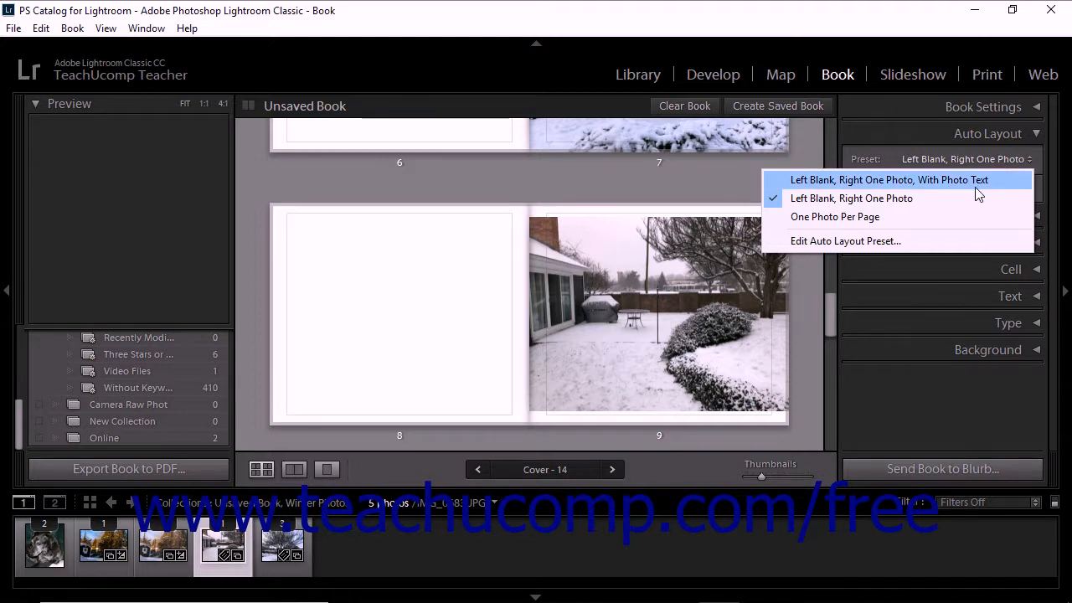
pyautogui.click(976, 187)
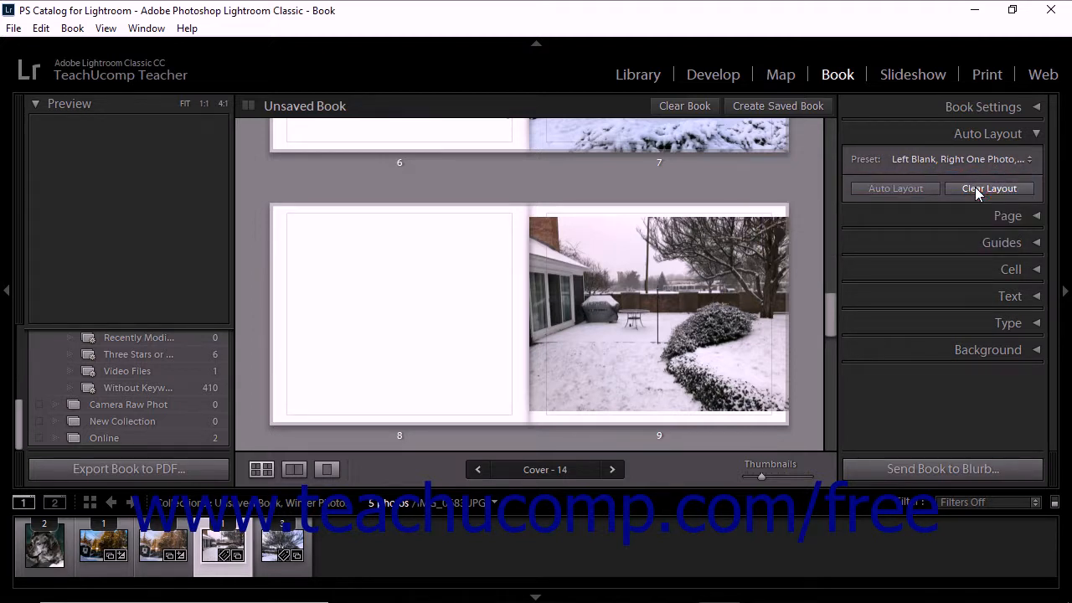
pyautogui.click(917, 189)
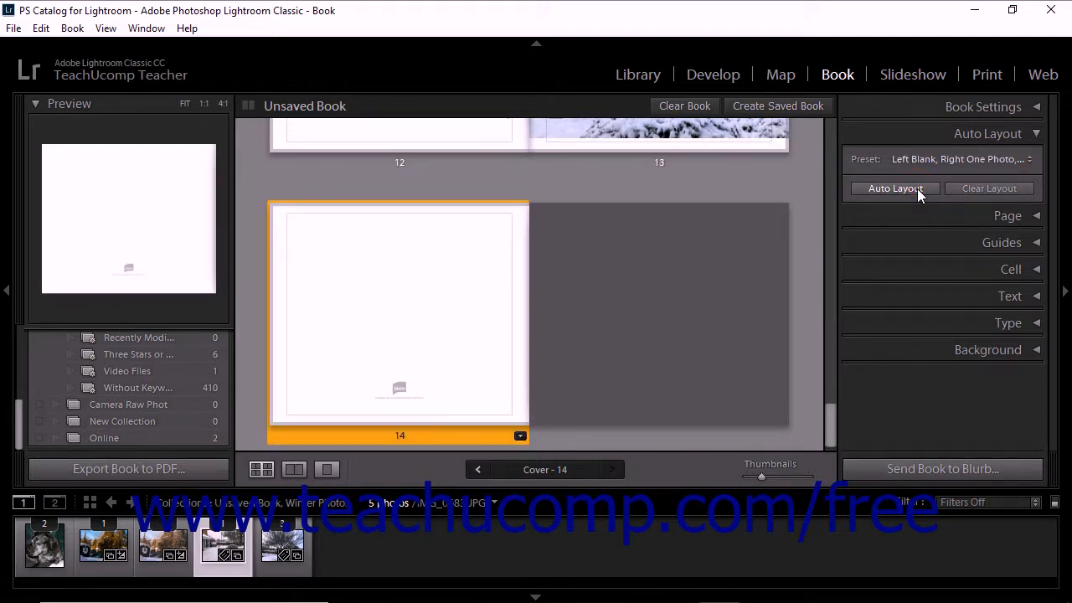
pyautogui.scroll(2, 772, 255)
pyautogui.scroll(1, 772, 255)
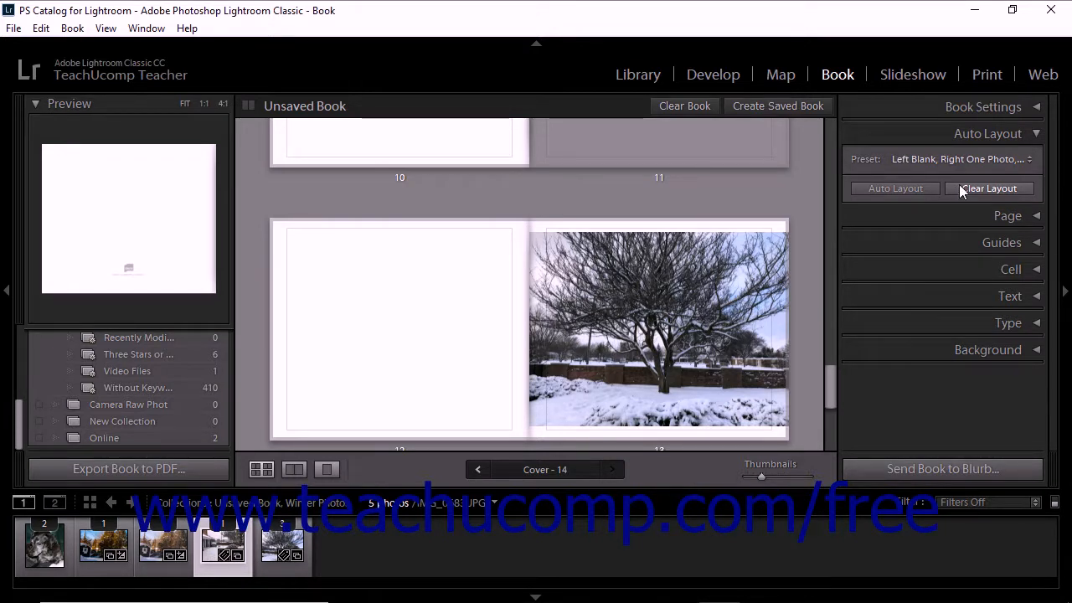
# - Edit the auto layout preset so the left pages use Fixed Layout with the full-page text layout from Text Pages
pyautogui.click(1005, 159)
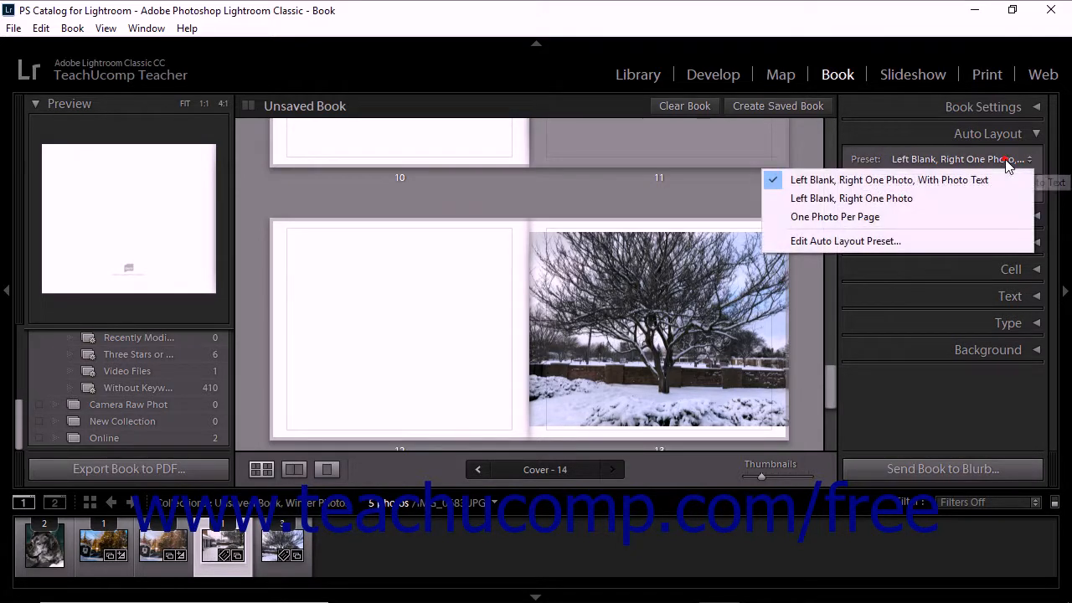
pyautogui.click(877, 240)
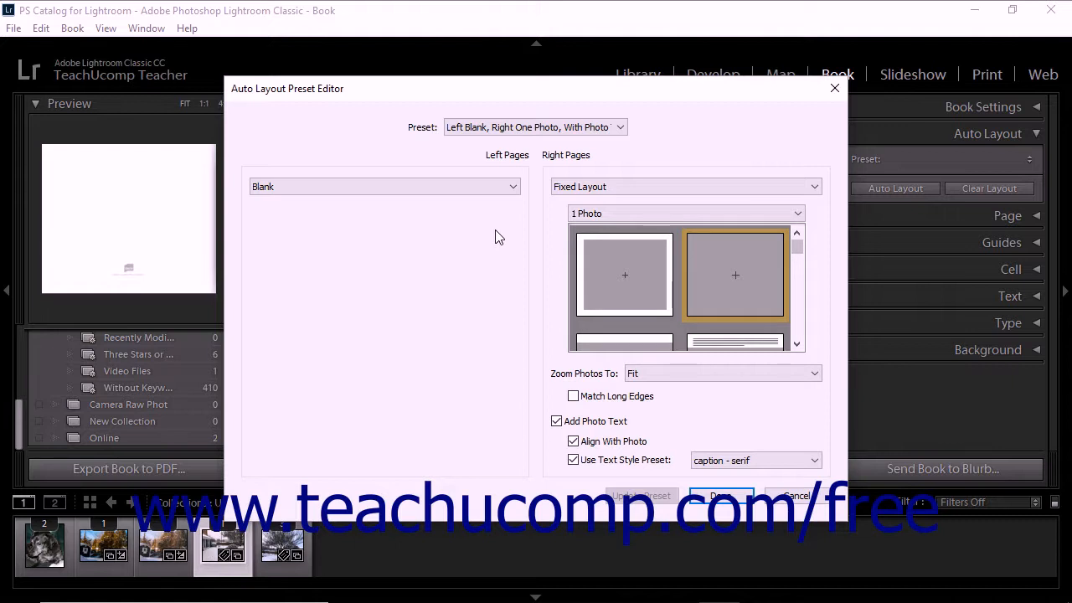
pyautogui.click(513, 189)
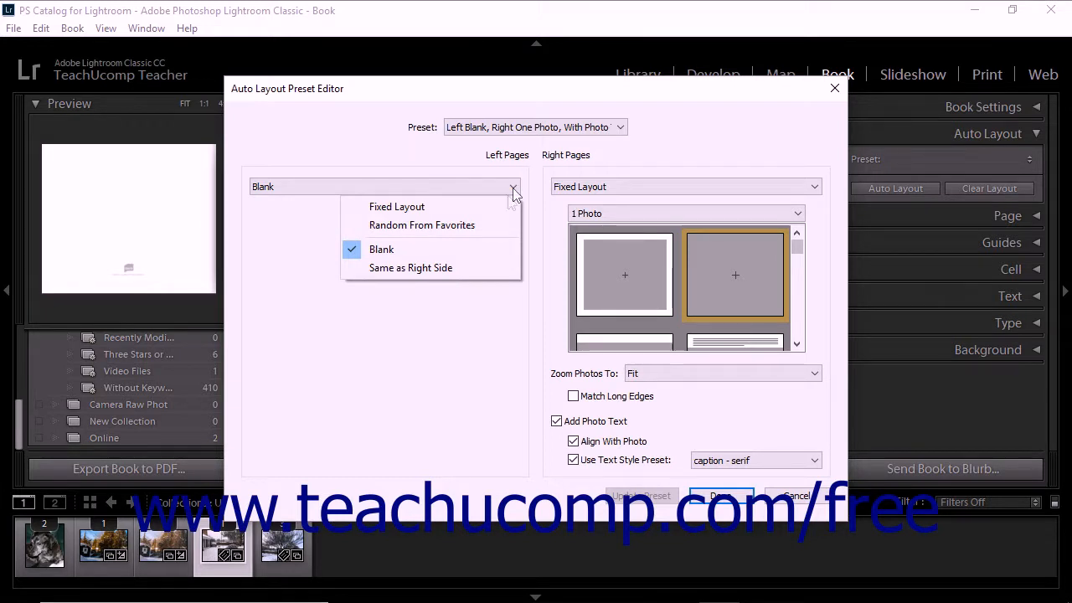
pyautogui.click(494, 212)
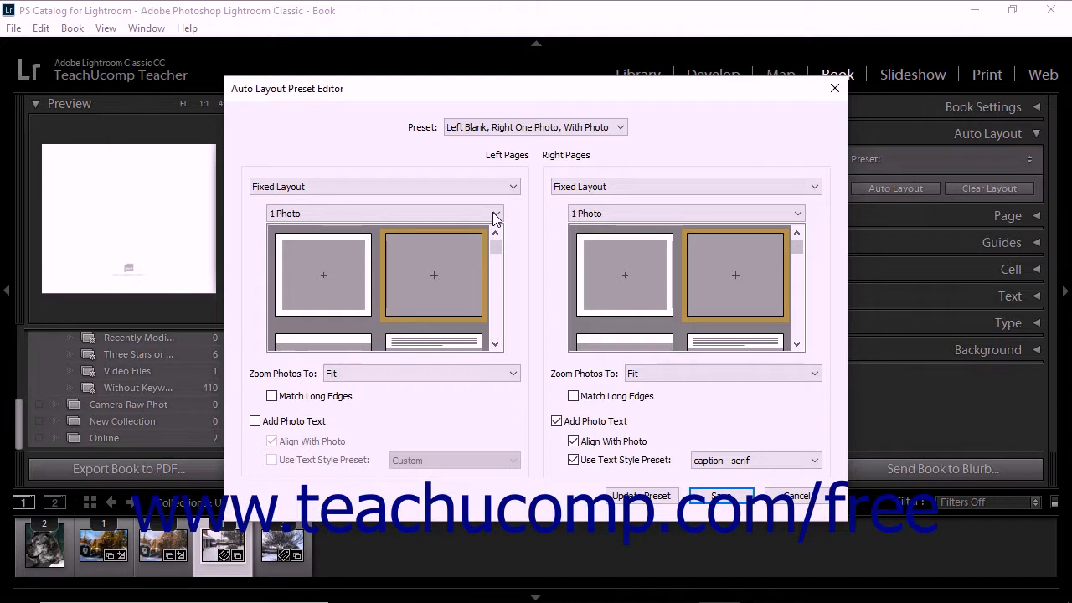
pyautogui.click(495, 217)
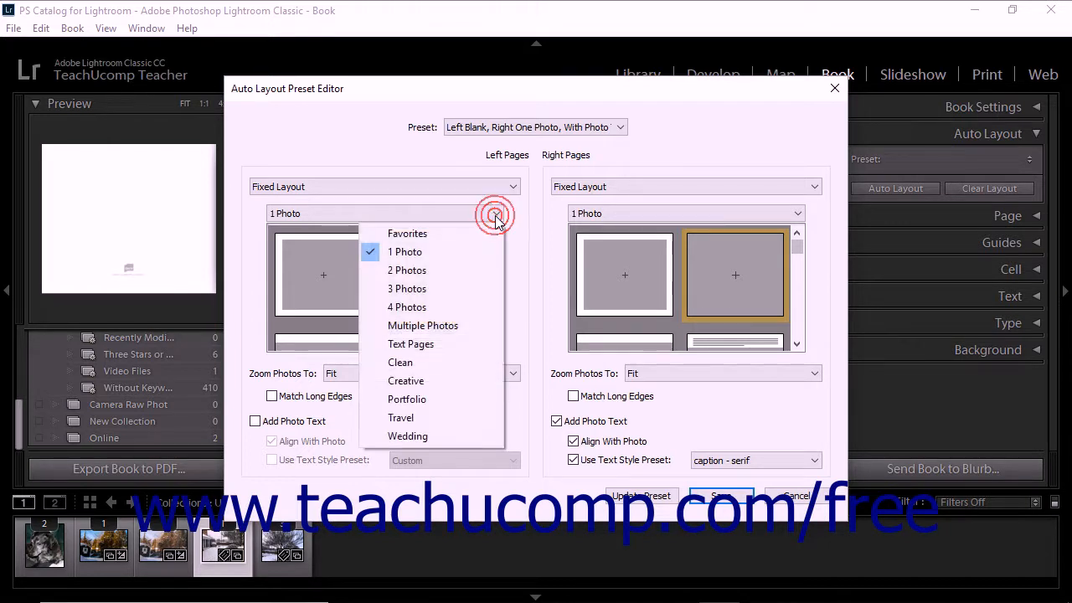
pyautogui.click(456, 344)
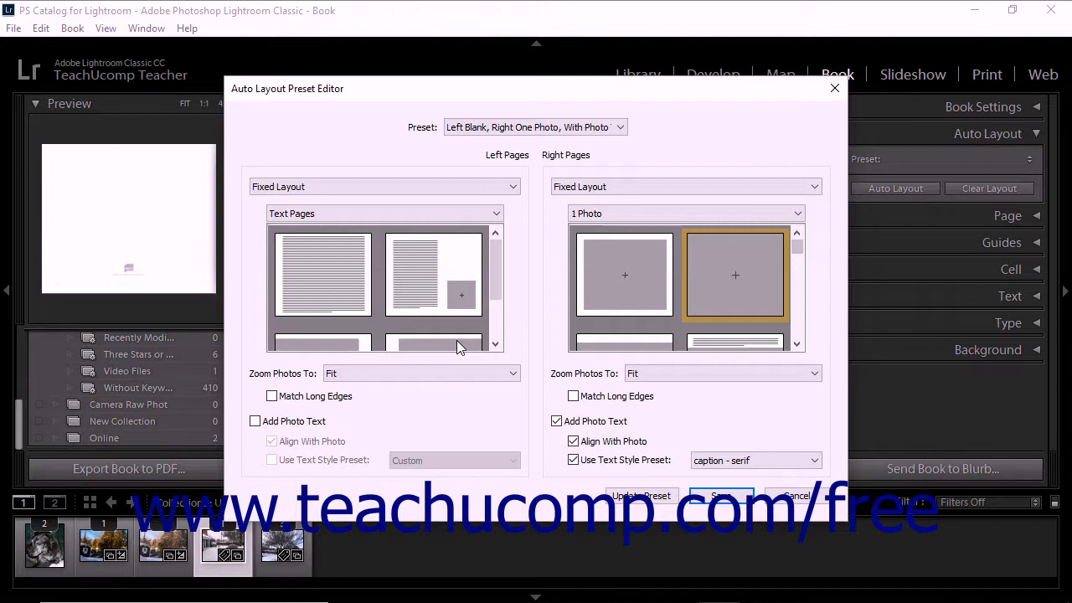
pyautogui.click(350, 283)
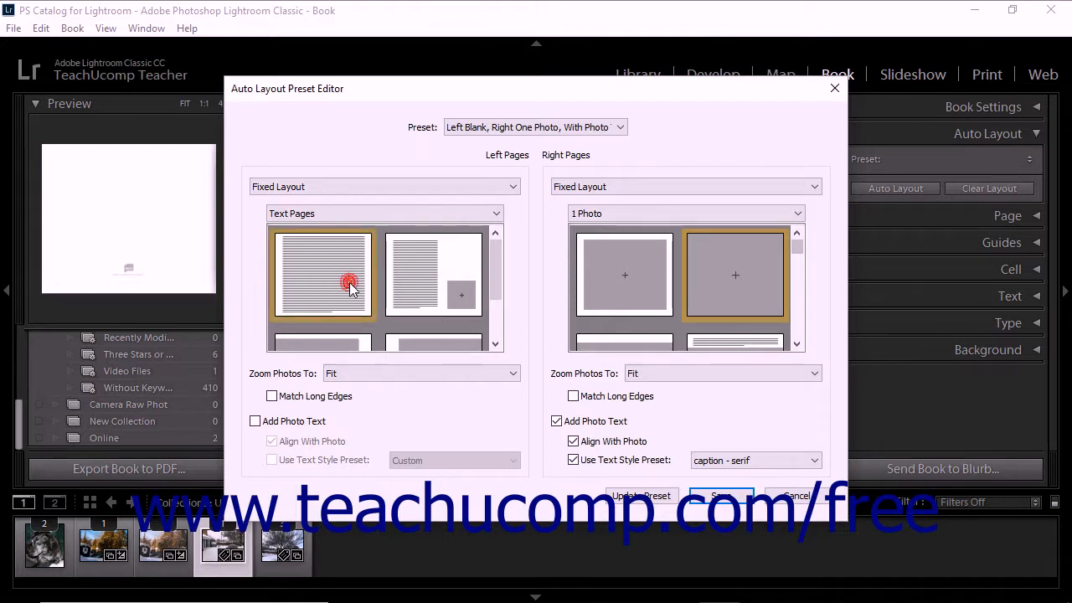
pyautogui.click(427, 373)
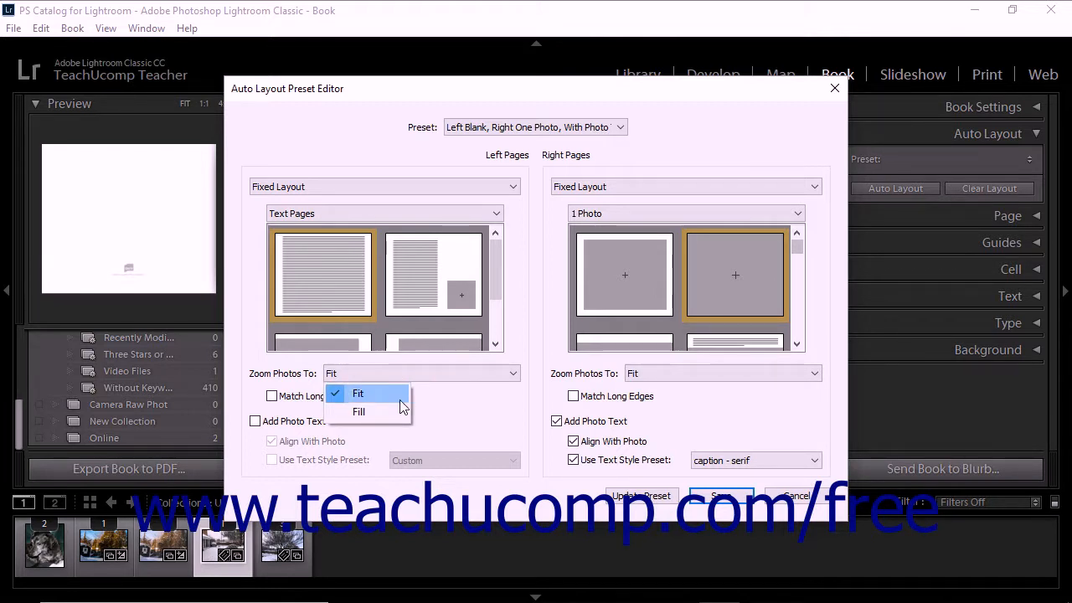
pyautogui.click(436, 407)
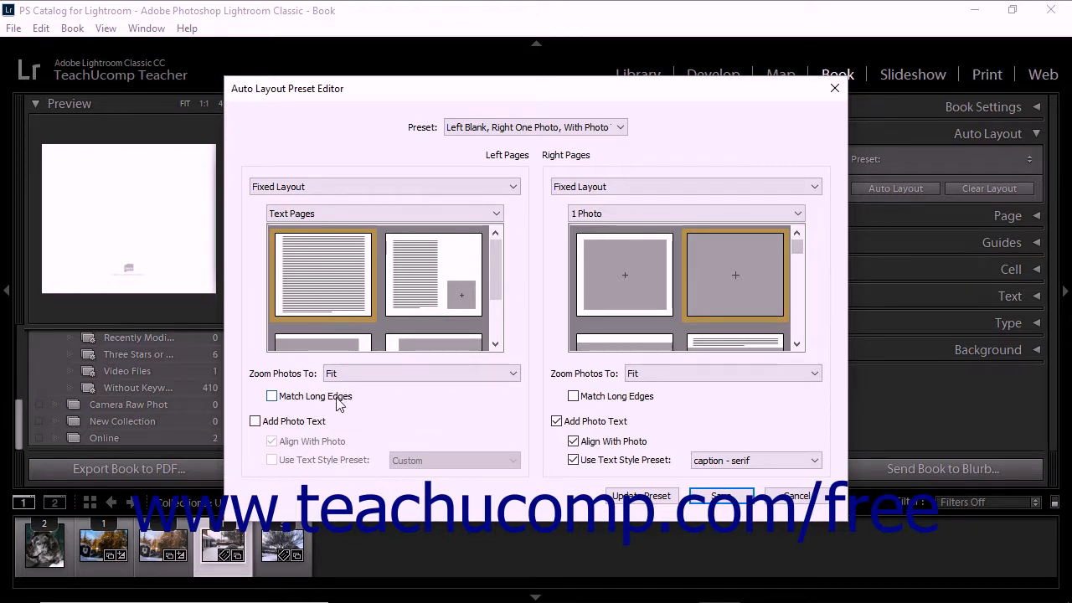
pyautogui.click(358, 372)
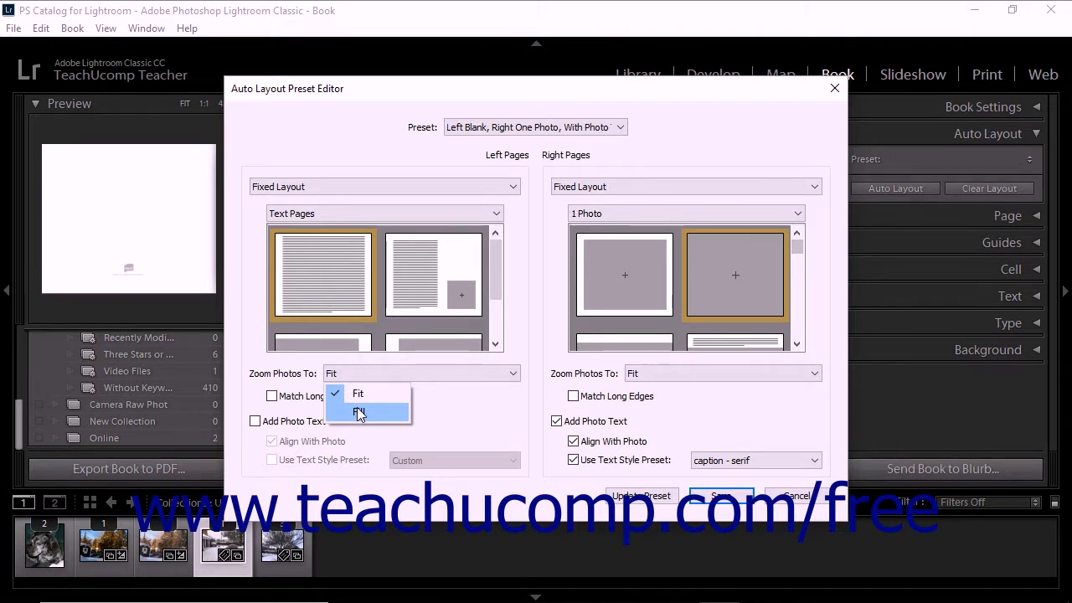
pyautogui.click(433, 400)
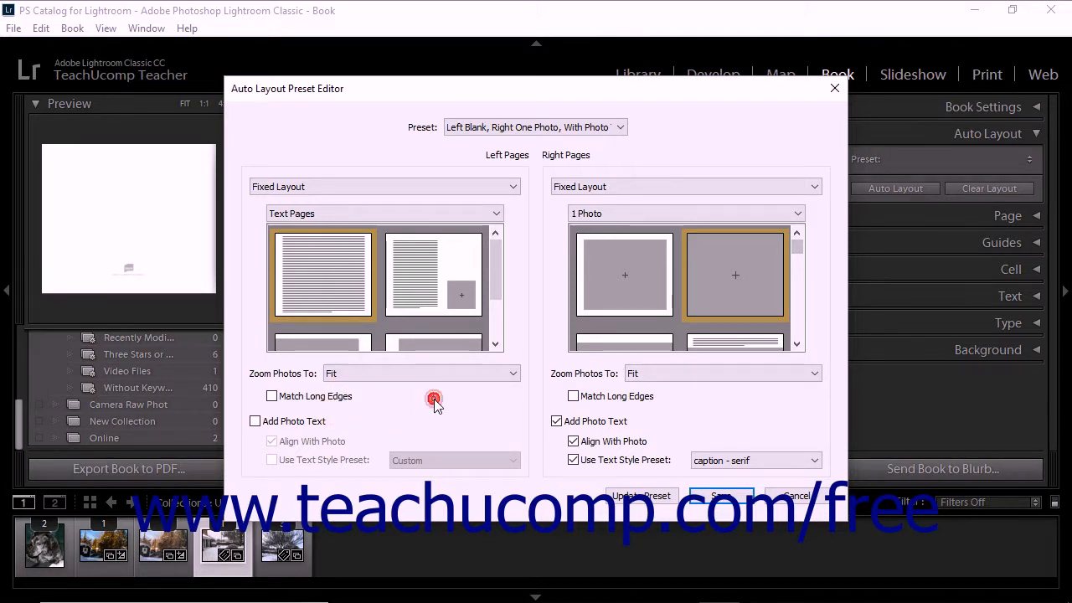
# - Try Add Photo Text with Use Text Style Preset on the left pages, and turn both options off again
pyautogui.click(310, 422)
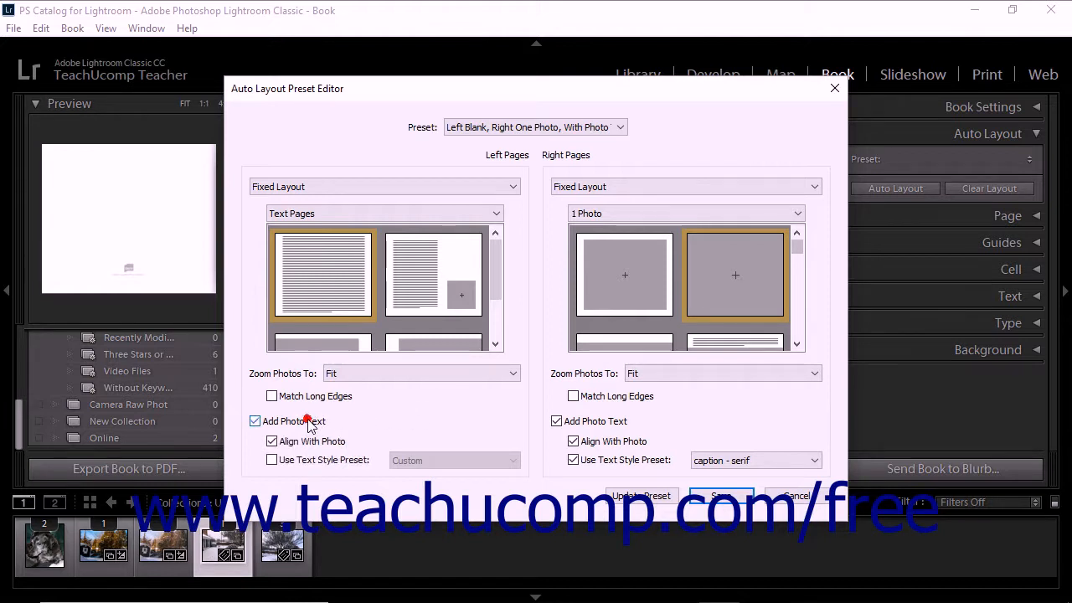
pyautogui.click(312, 463)
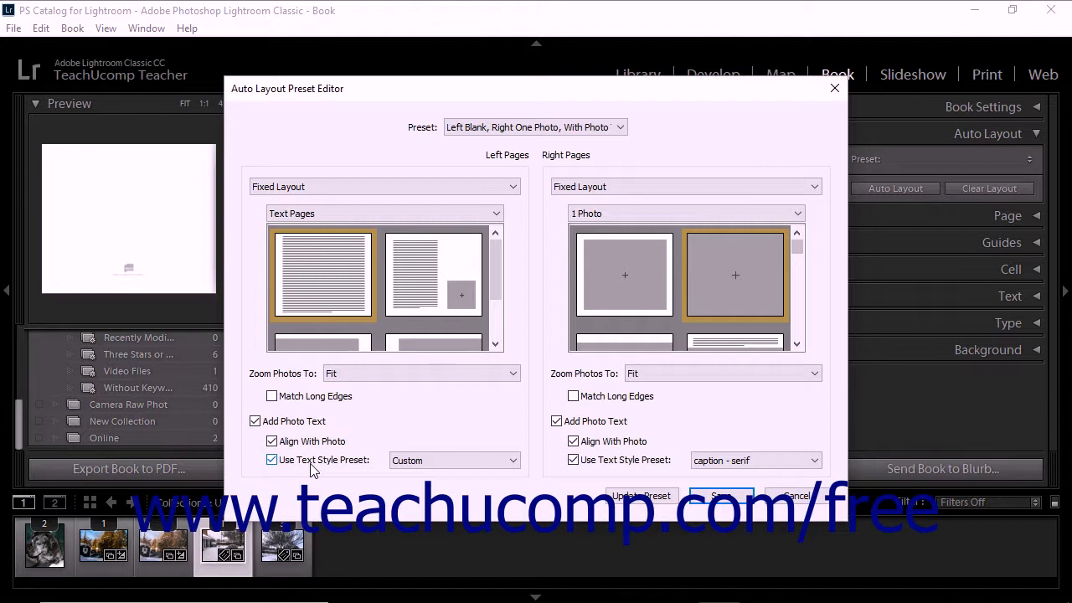
pyautogui.click(512, 465)
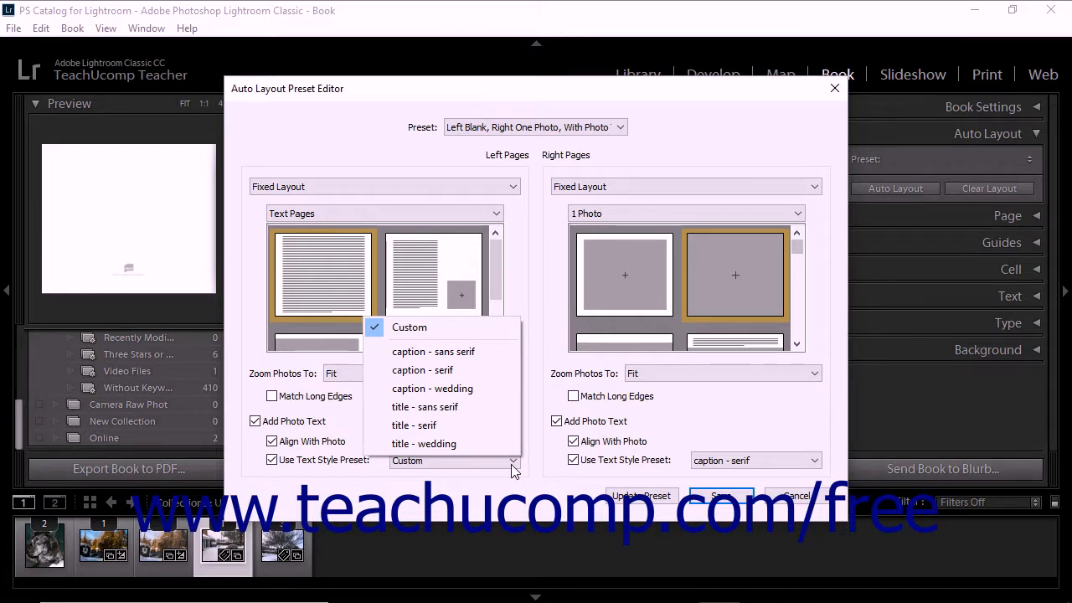
pyautogui.click(512, 462)
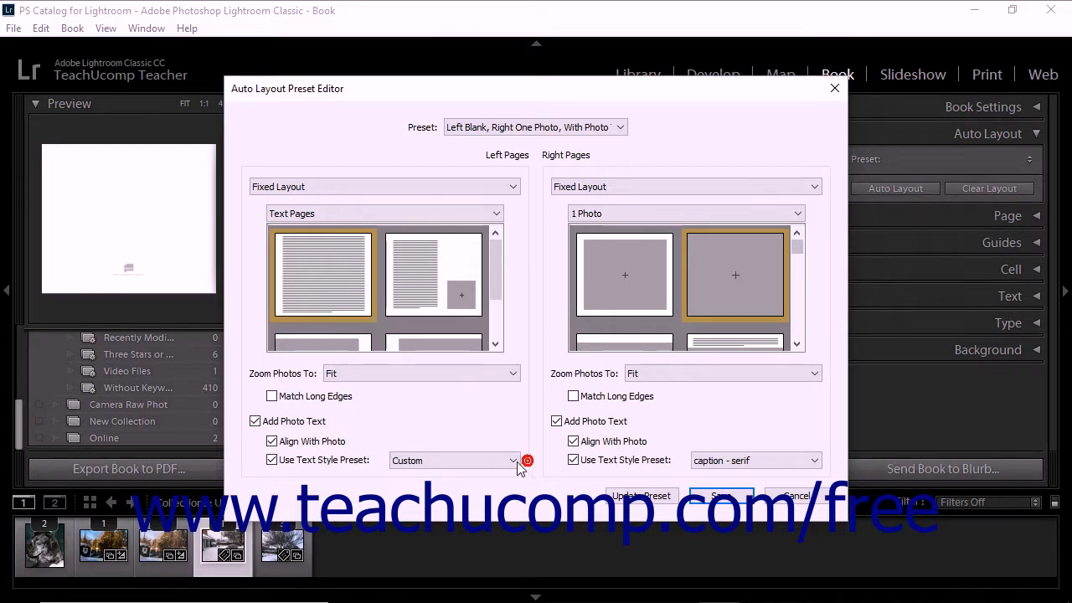
pyautogui.click(271, 460)
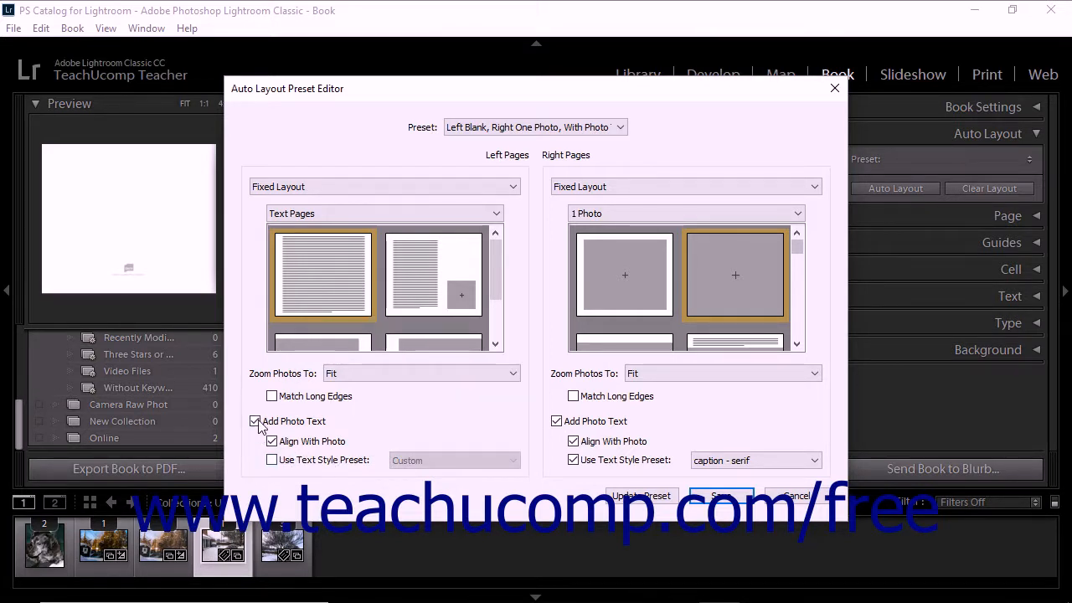
pyautogui.click(260, 422)
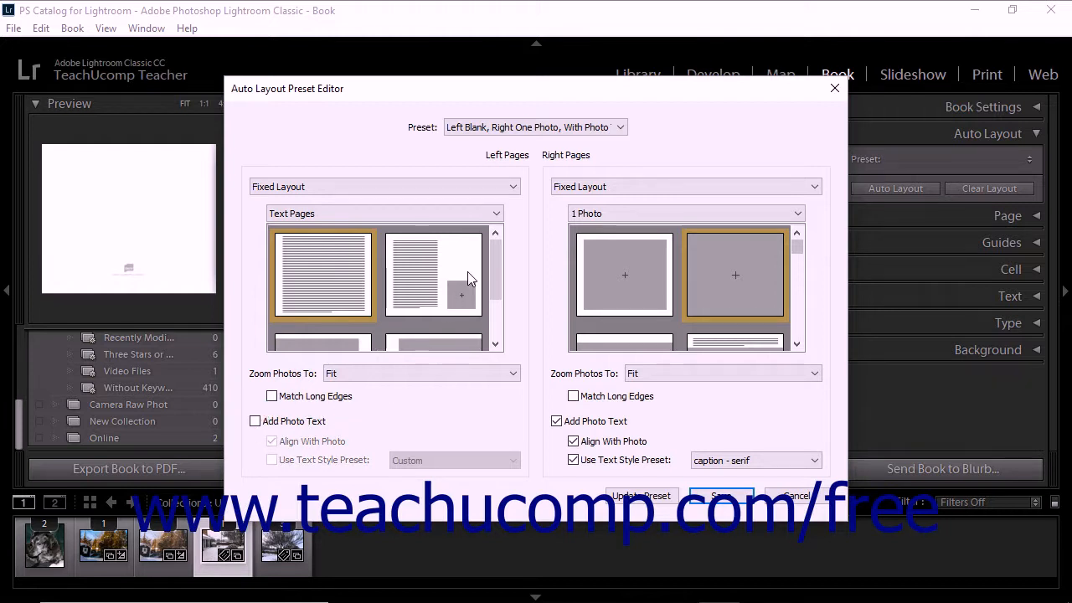
# - Try Random From Favorites, Blank and Same as Right Side for the left pages, and restore Fixed Layout
pyautogui.click(512, 187)
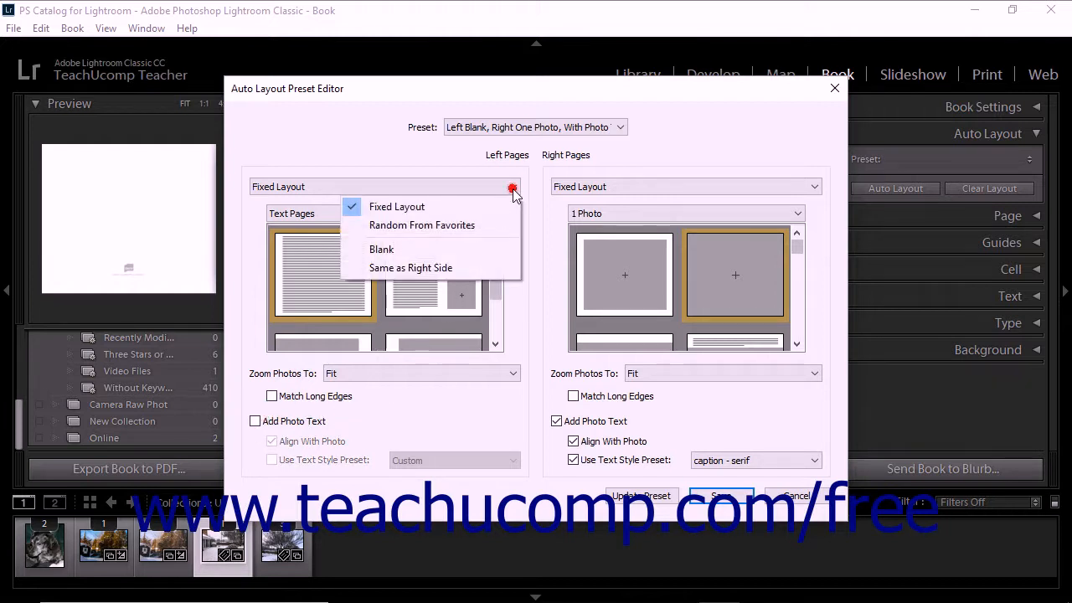
pyautogui.click(484, 226)
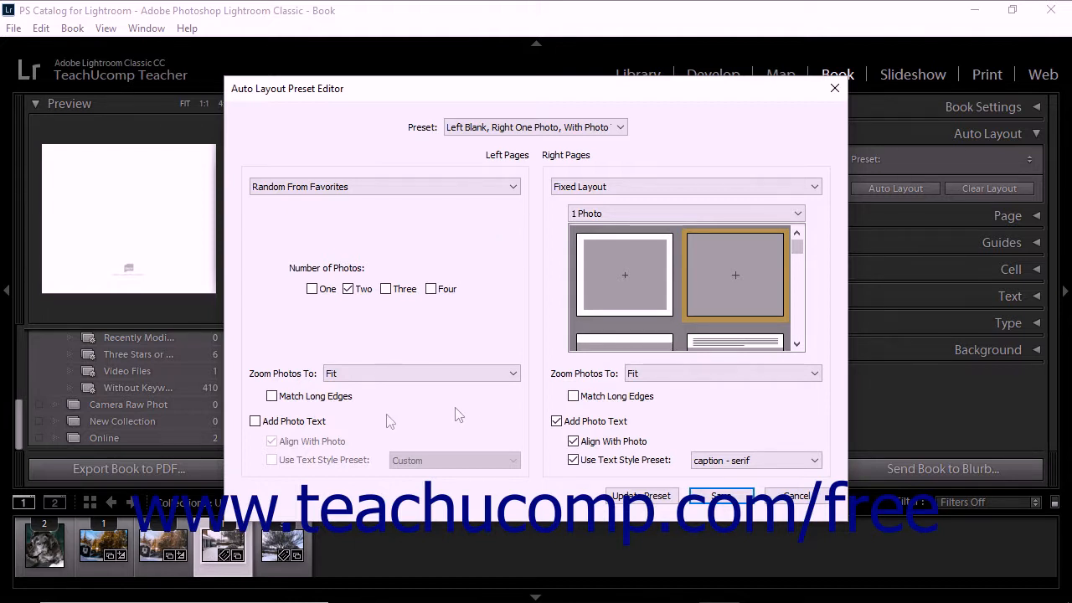
pyautogui.click(518, 187)
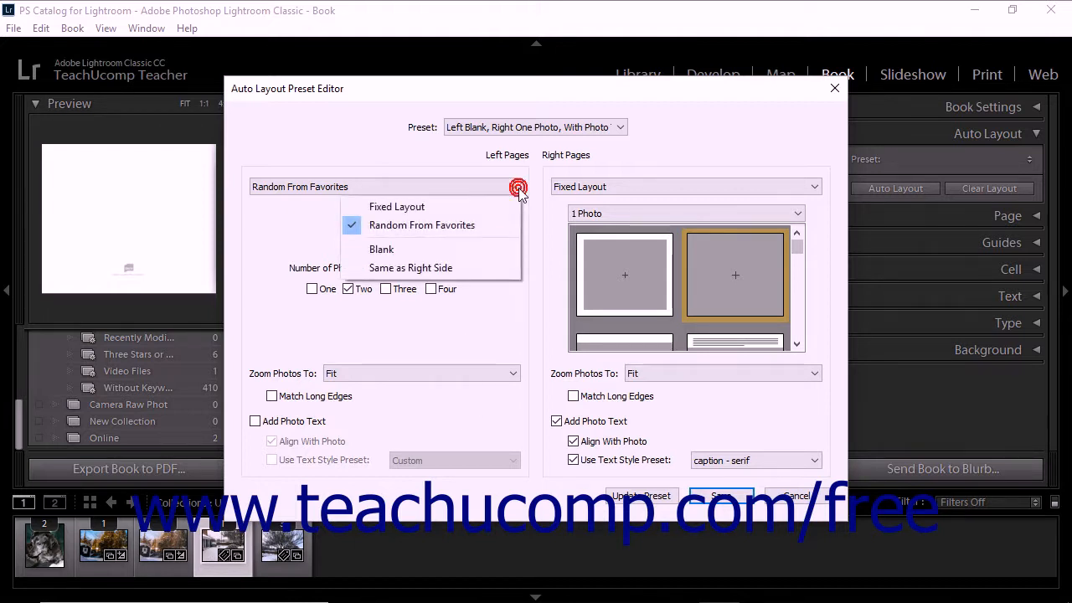
pyautogui.click(462, 248)
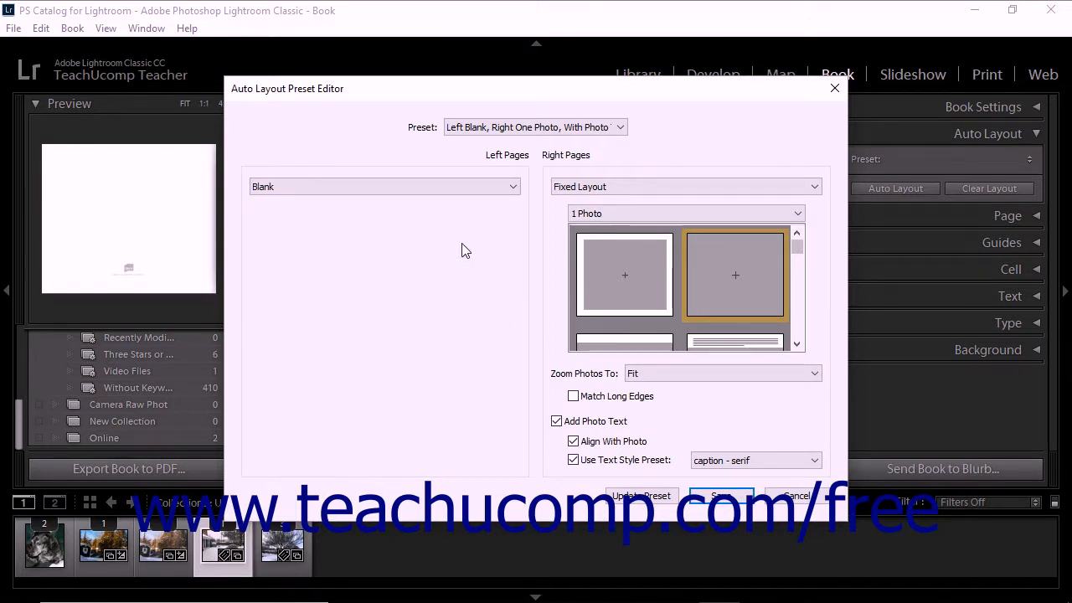
pyautogui.click(512, 186)
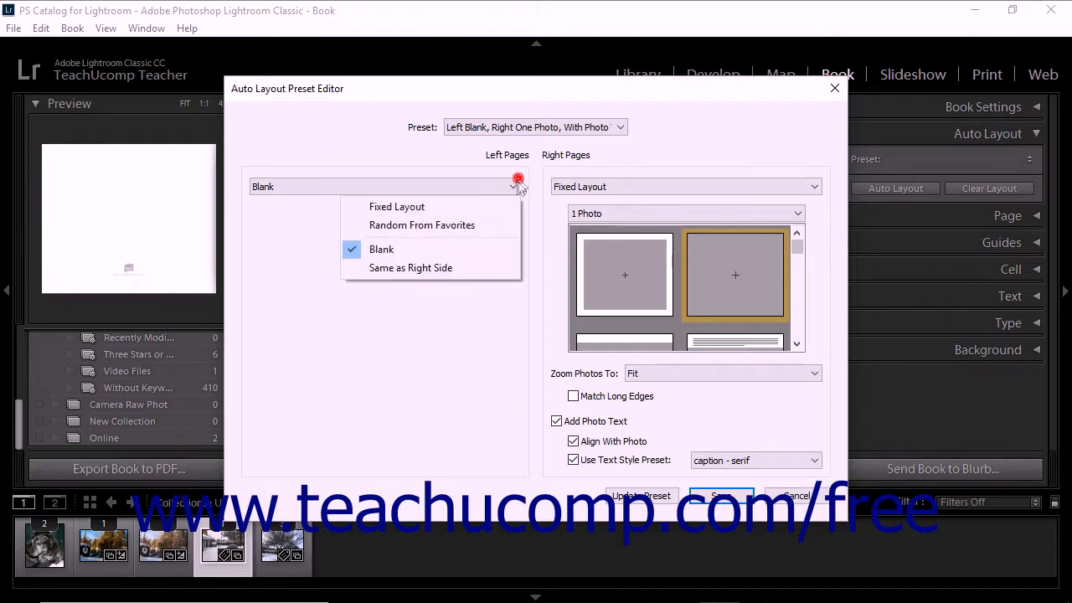
pyautogui.click(464, 266)
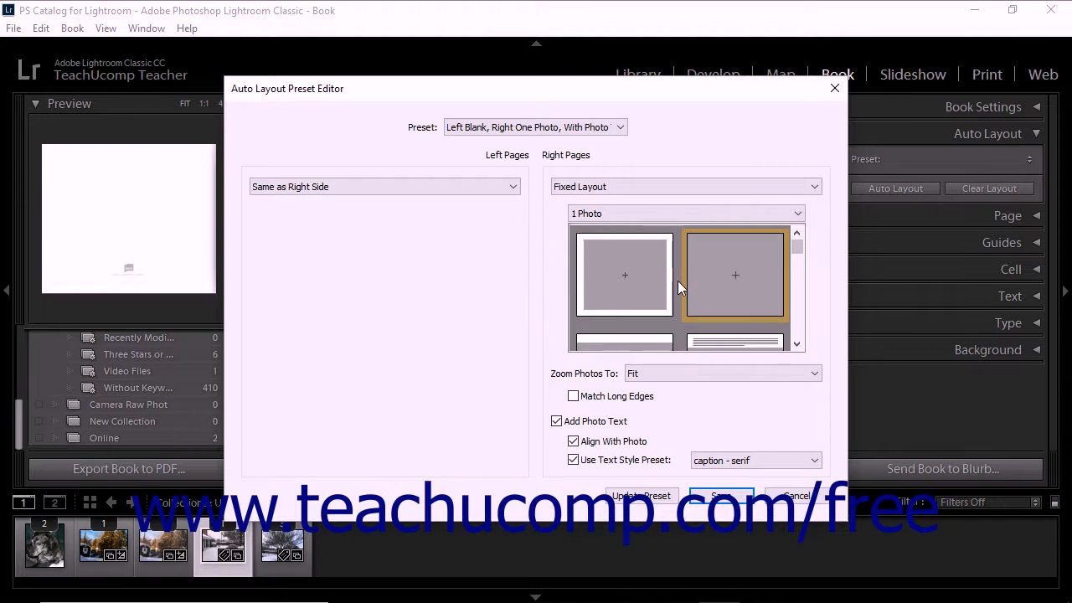
pyautogui.click(512, 186)
pyautogui.click(497, 208)
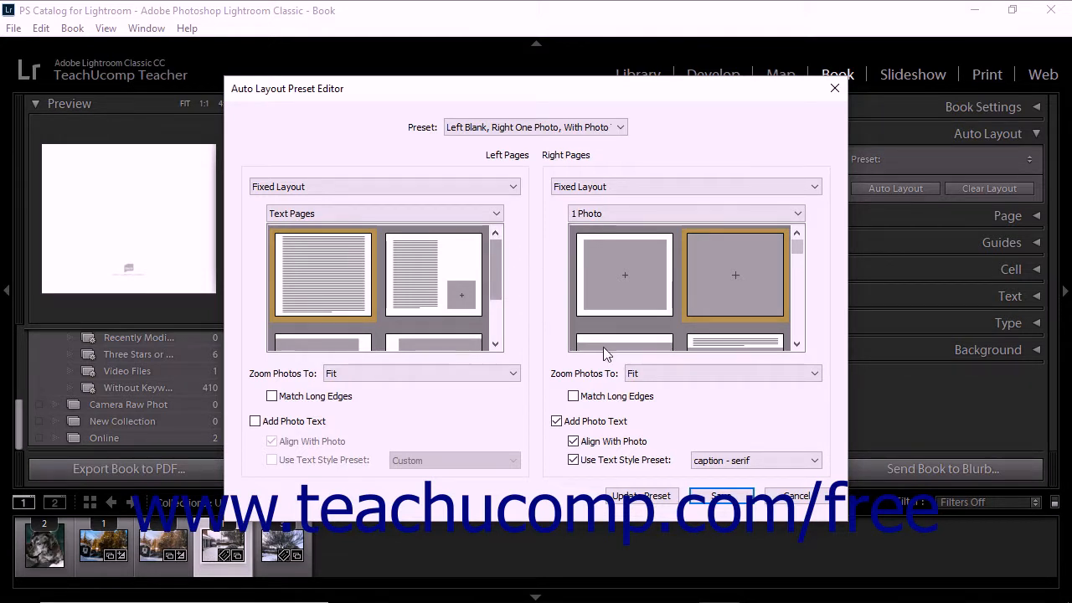
# - Save the edited auto layout settings as a new preset named "Left Text, Right Photo"
pyautogui.click(718, 501)
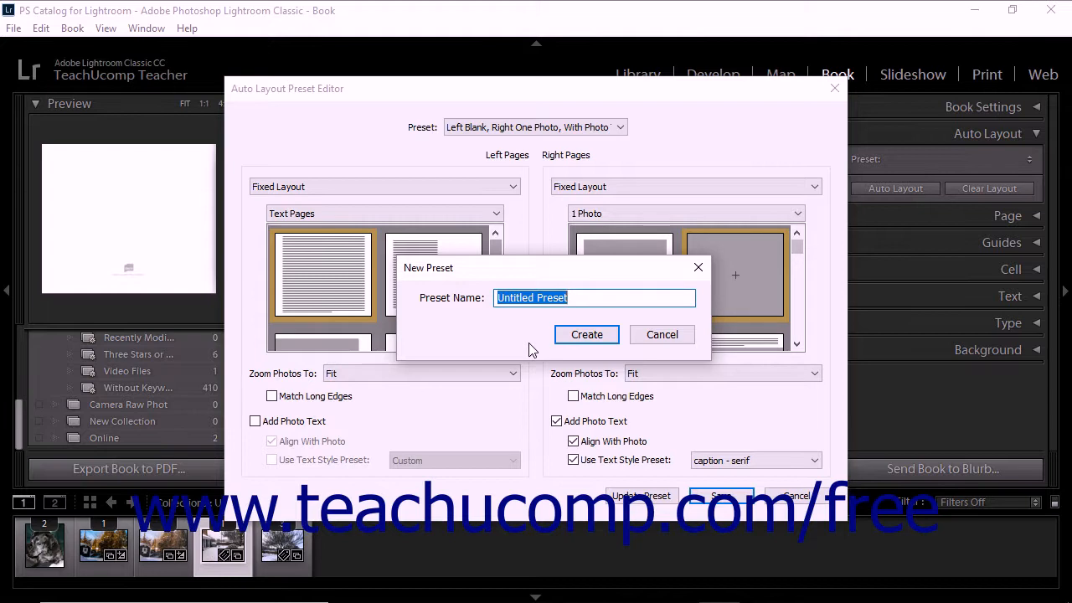
pyautogui.write('Left Text, Right Photo')
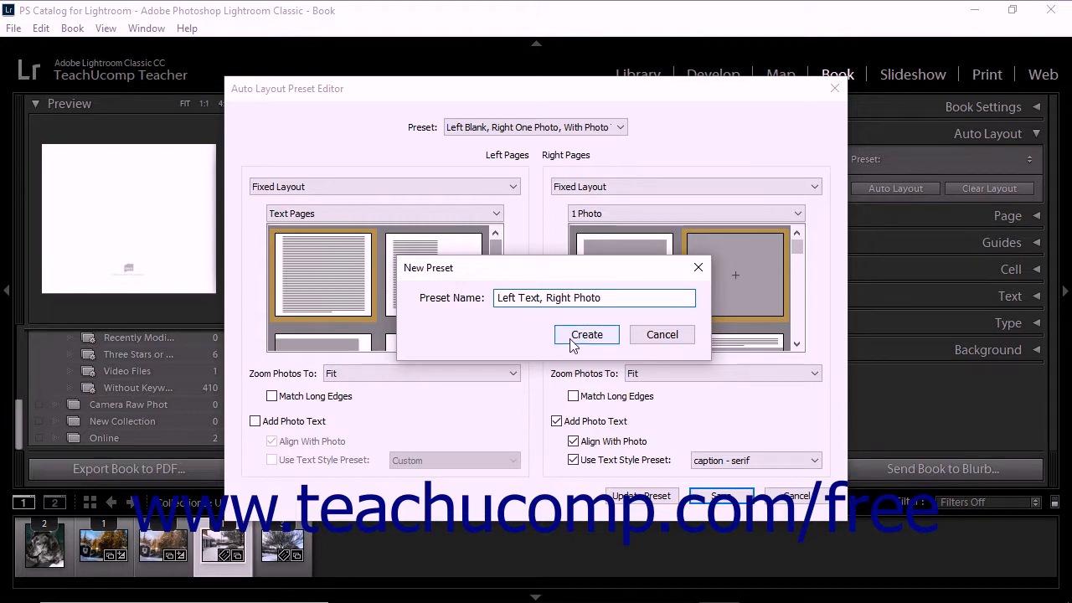
pyautogui.click(573, 339)
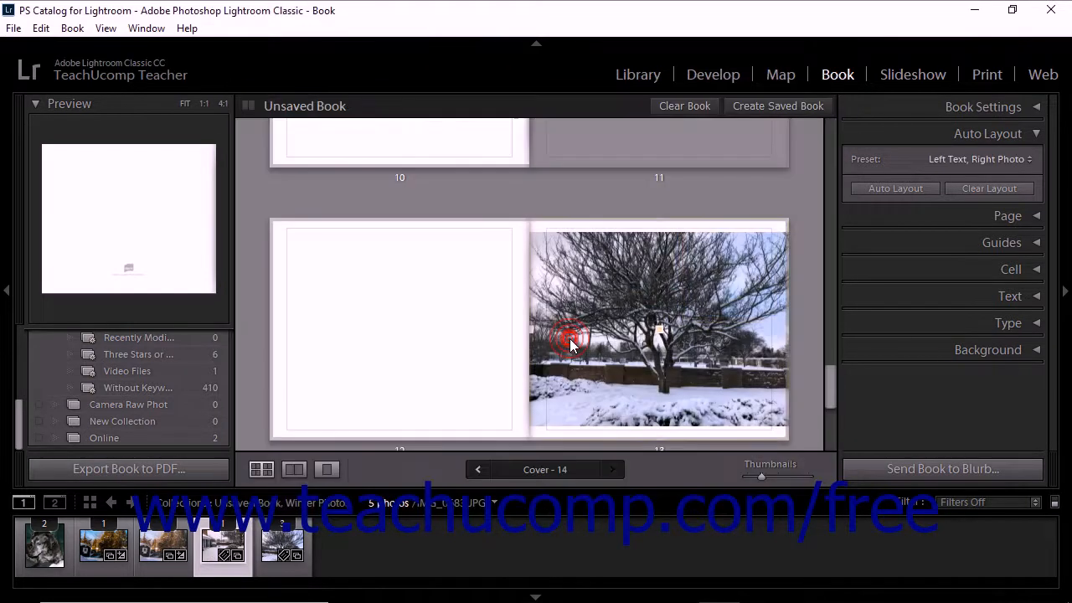
# - Select the "Left Text, Right Photo" auto layout preset for the book and open it in the Auto Layout Preset Editor
pyautogui.click(1031, 161)
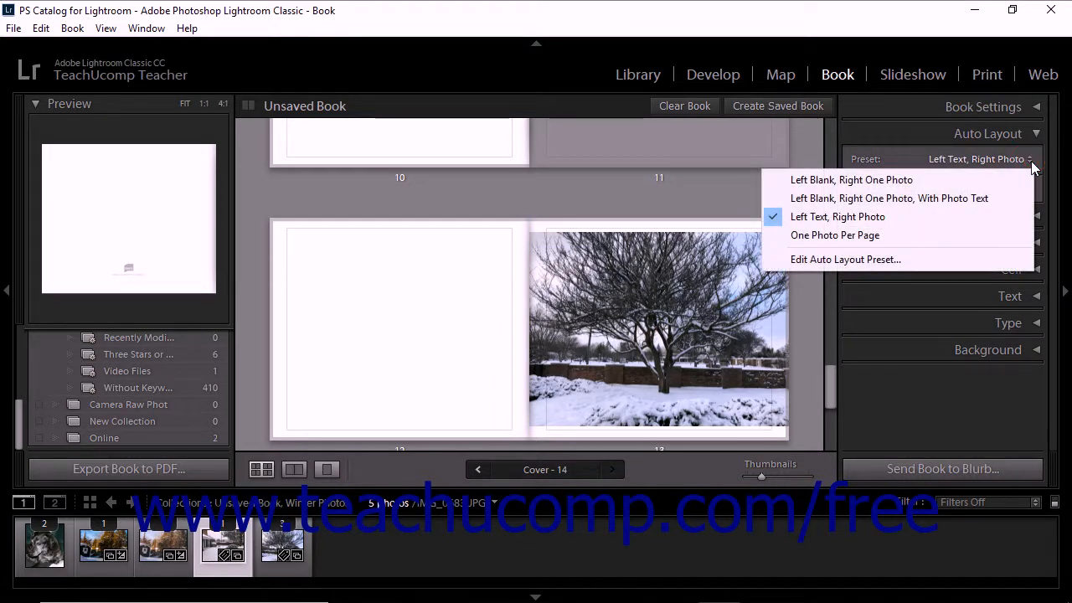
pyautogui.click(903, 217)
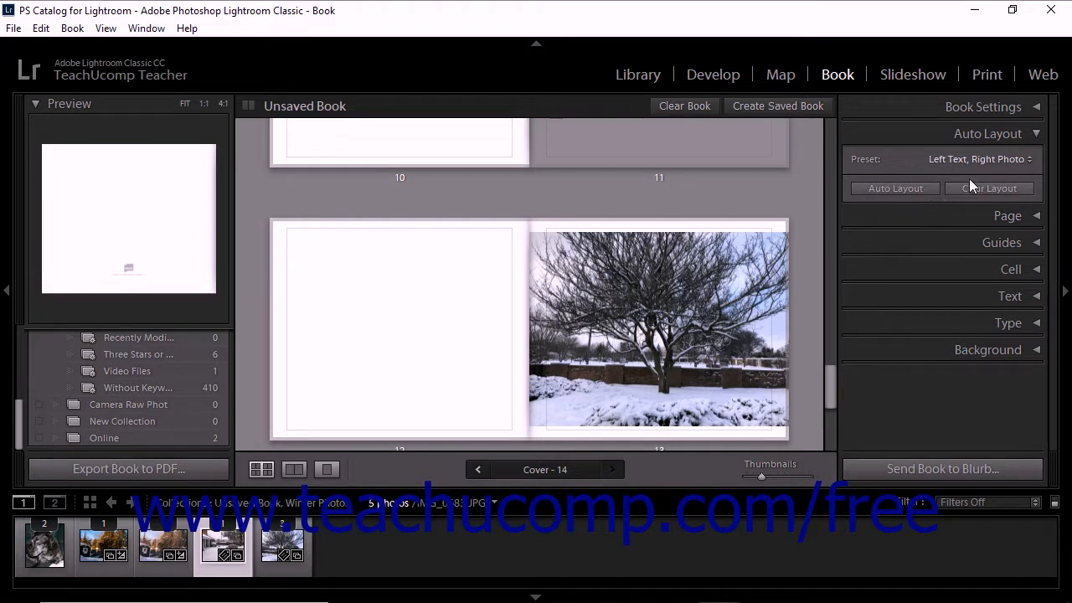
pyautogui.click(999, 156)
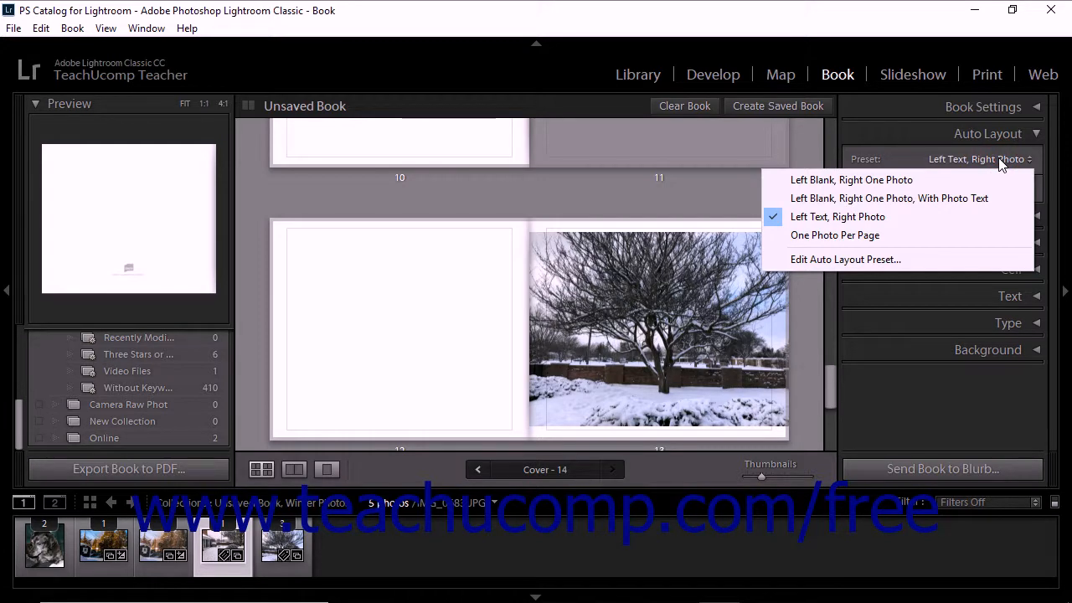
pyautogui.click(838, 260)
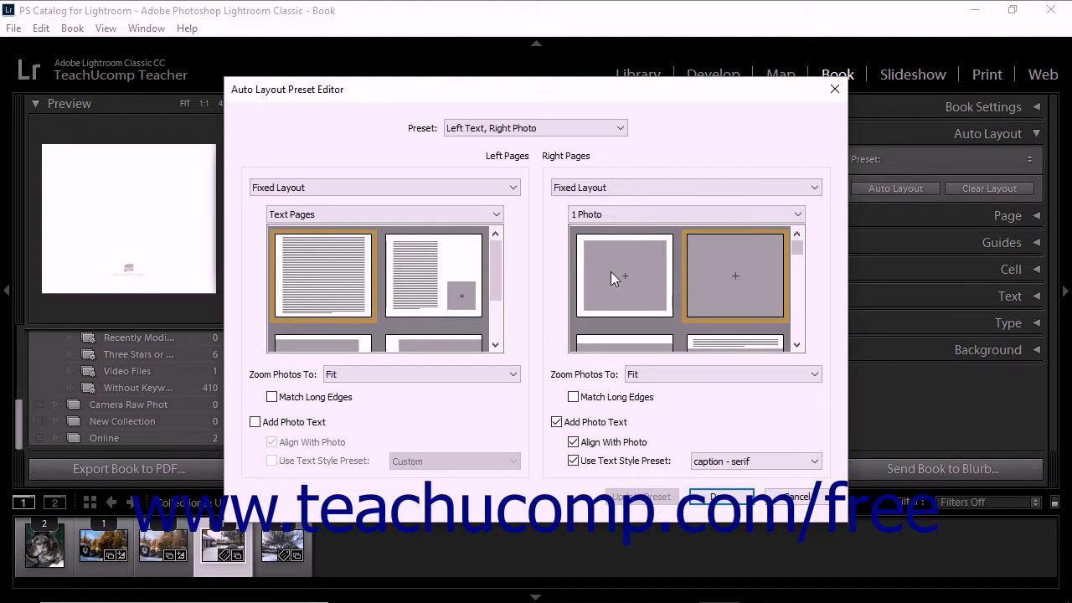
# - Choose the single-photo layout with white margins for the right pages and update the "Left Text, Right Photo" preset with it
pyautogui.click(624, 128)
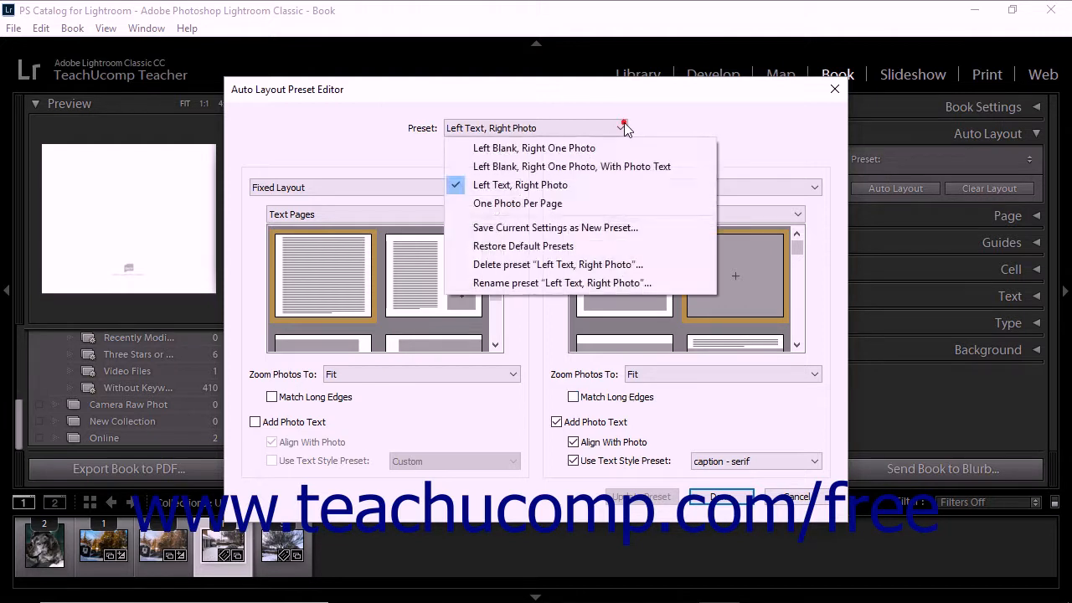
pyautogui.click(579, 190)
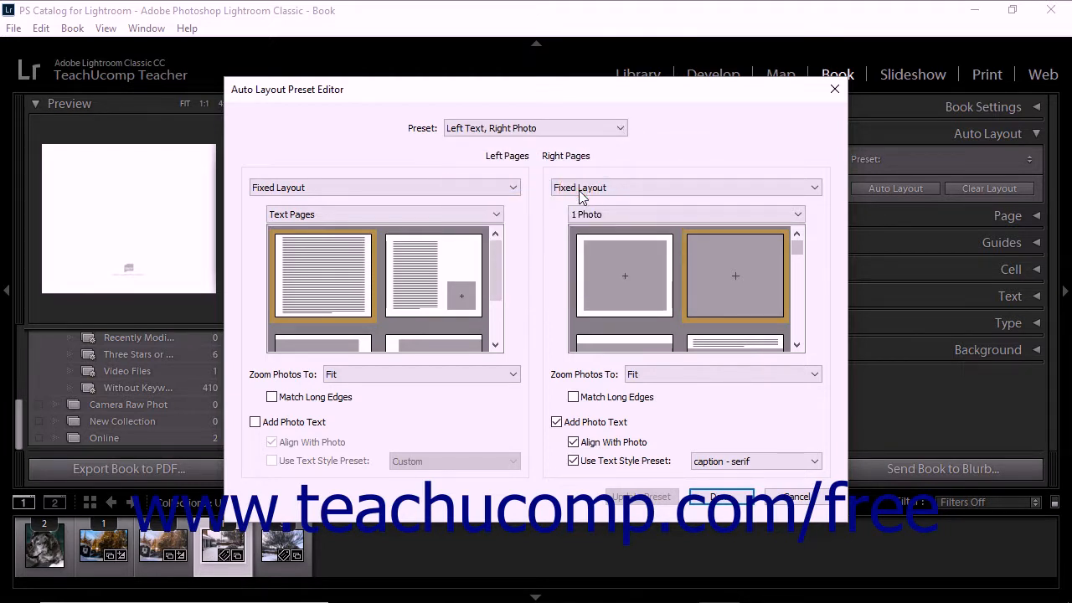
pyautogui.click(642, 276)
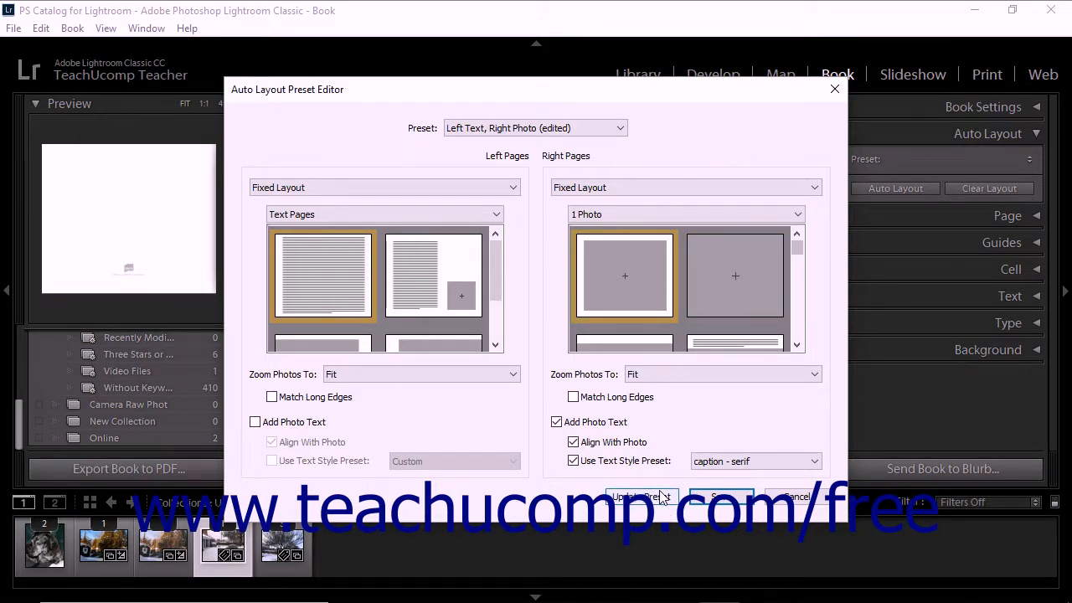
pyautogui.click(661, 497)
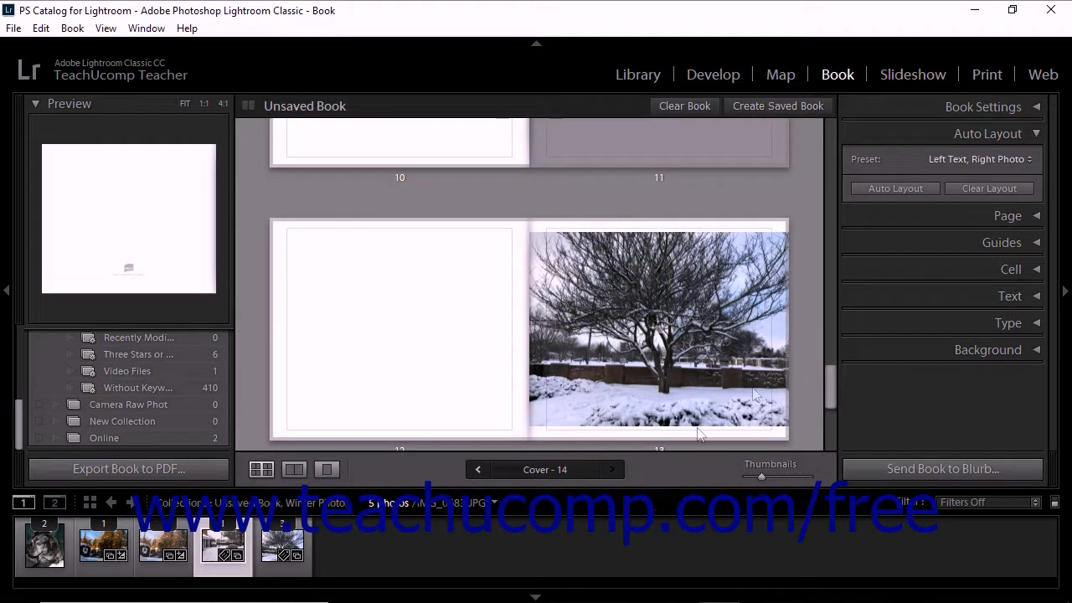
# - Reopen the Auto Layout Preset Editor and rename the "Left Text, Right Photo" preset as "Custom- Left Text, Right Photo"
pyautogui.click(944, 159)
pyautogui.click(901, 258)
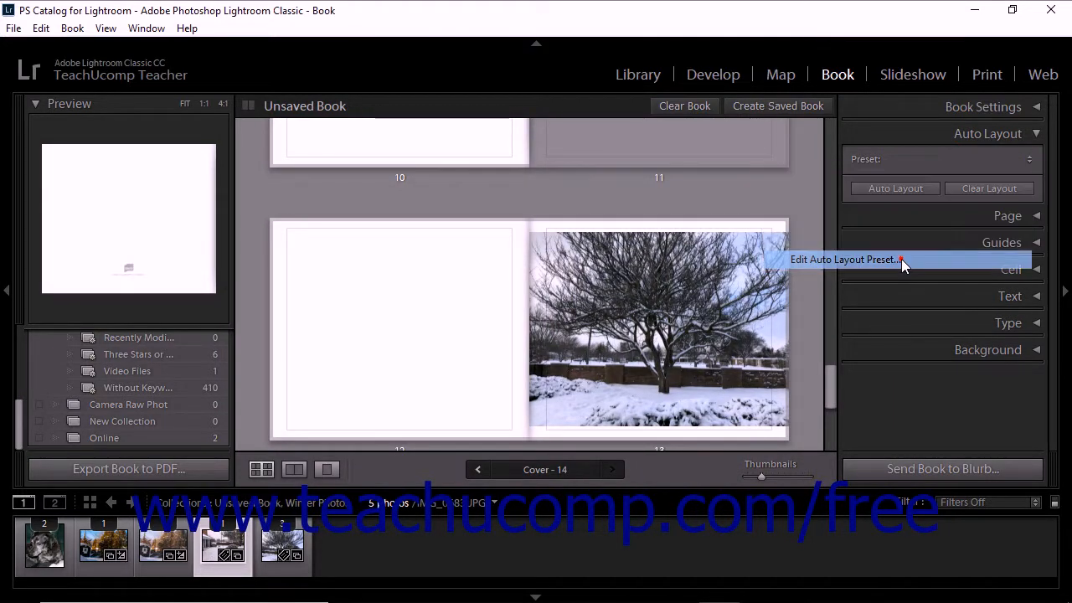
pyautogui.click(620, 129)
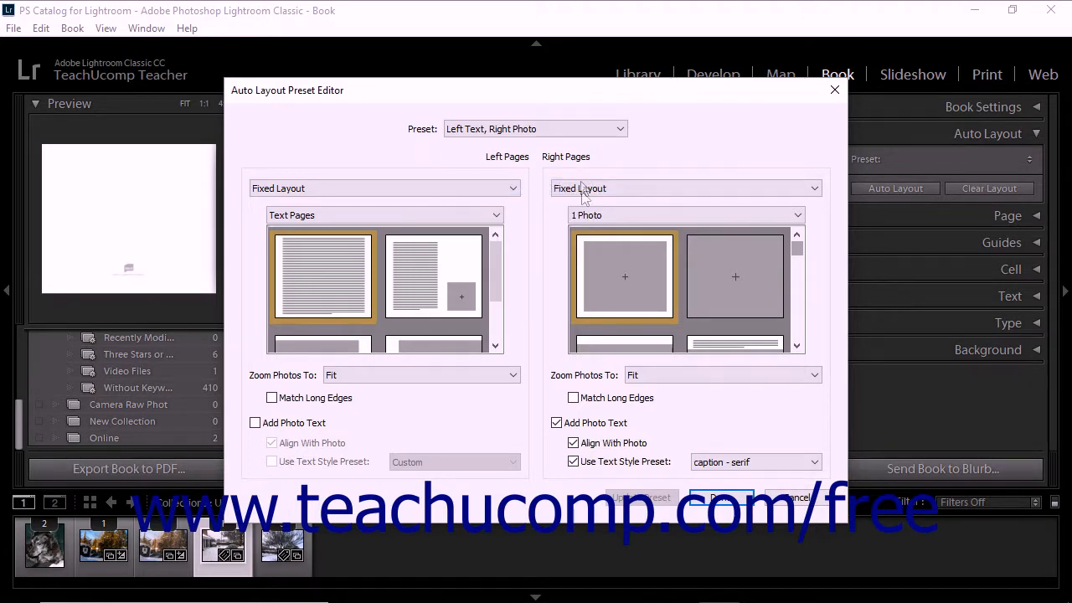
pyautogui.click(611, 128)
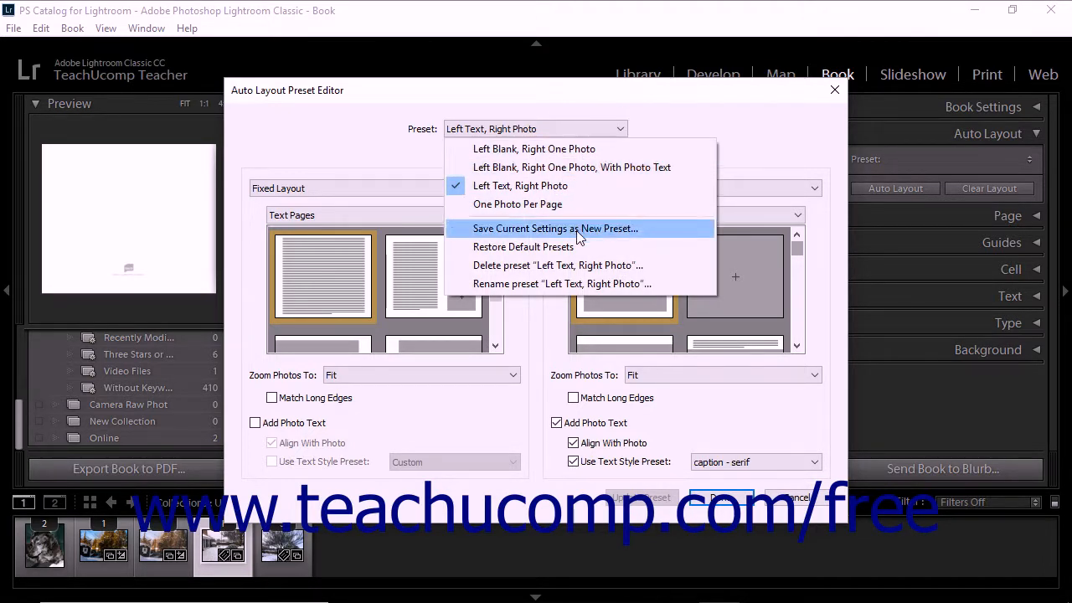
pyautogui.click(575, 285)
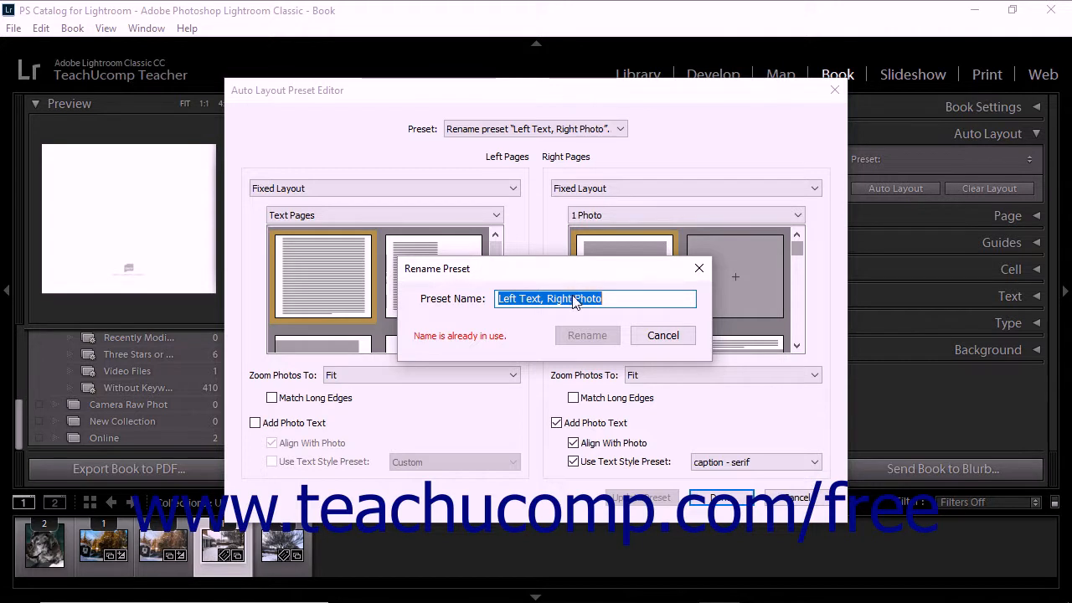
pyautogui.click(499, 299)
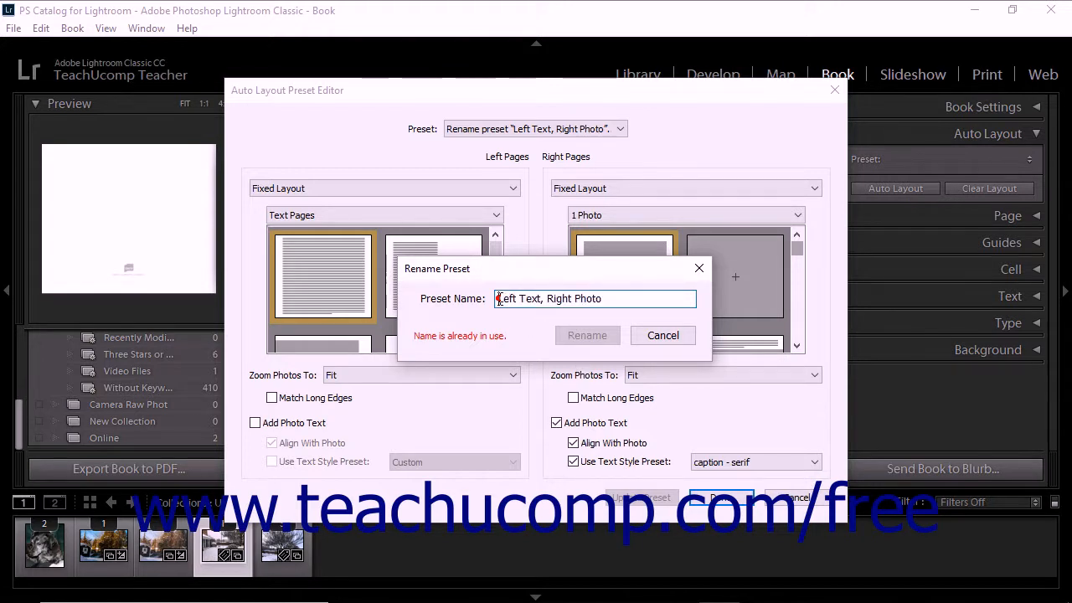
pyautogui.write('Custom-')
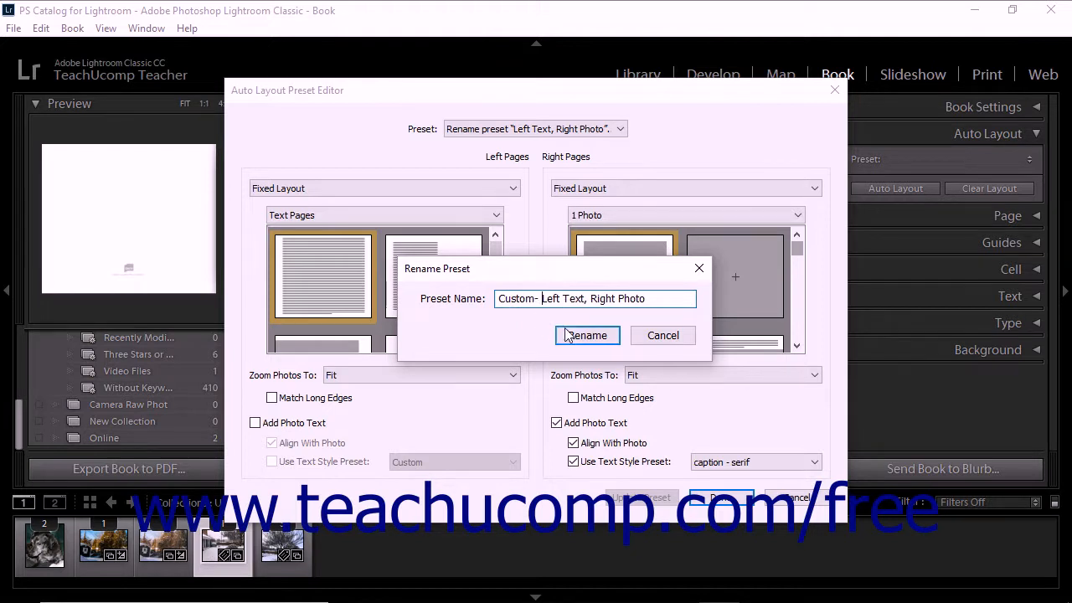
pyautogui.click(576, 340)
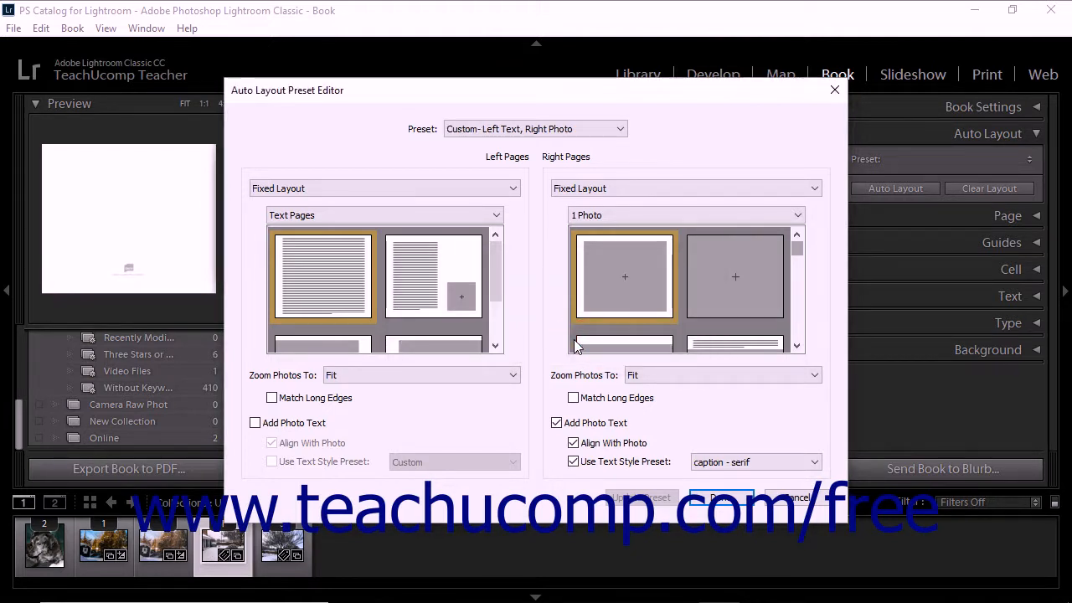
# - Delete the "Custom- Left Text, Right Photo" auto layout preset and confirm the deletion
pyautogui.click(620, 128)
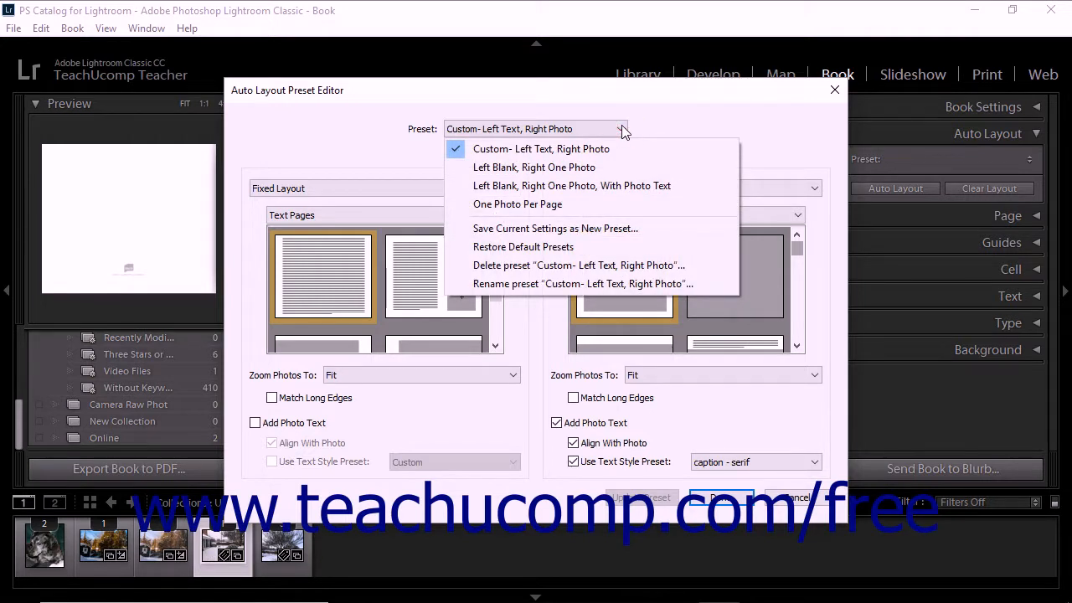
pyautogui.click(596, 151)
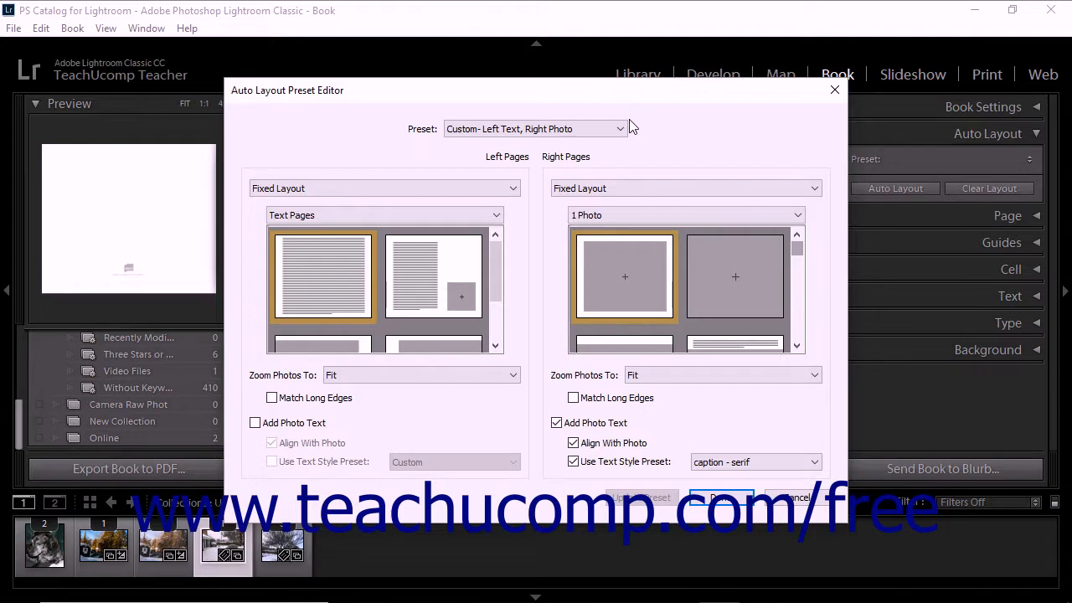
pyautogui.click(619, 129)
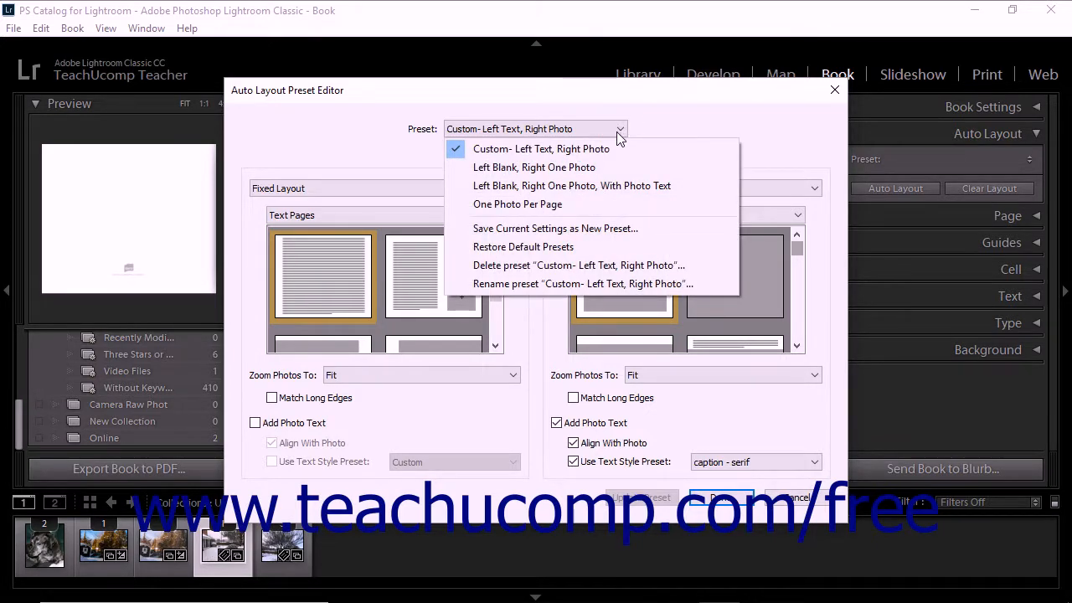
pyautogui.click(550, 266)
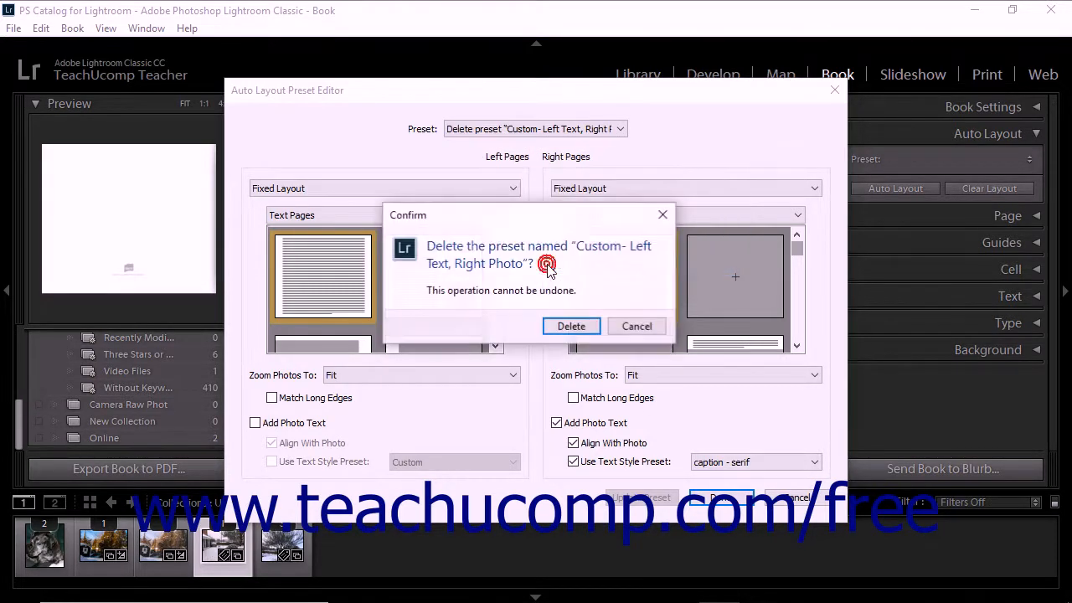
pyautogui.click(559, 329)
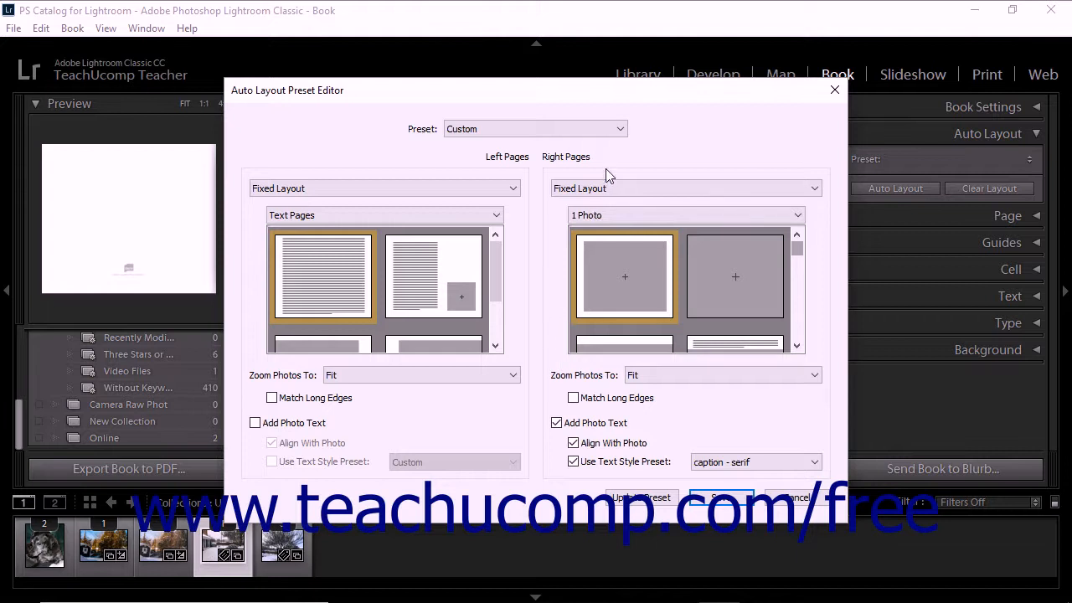
# - Restore the default auto layout presets and close the preset editor without saving the current settings
pyautogui.click(617, 133)
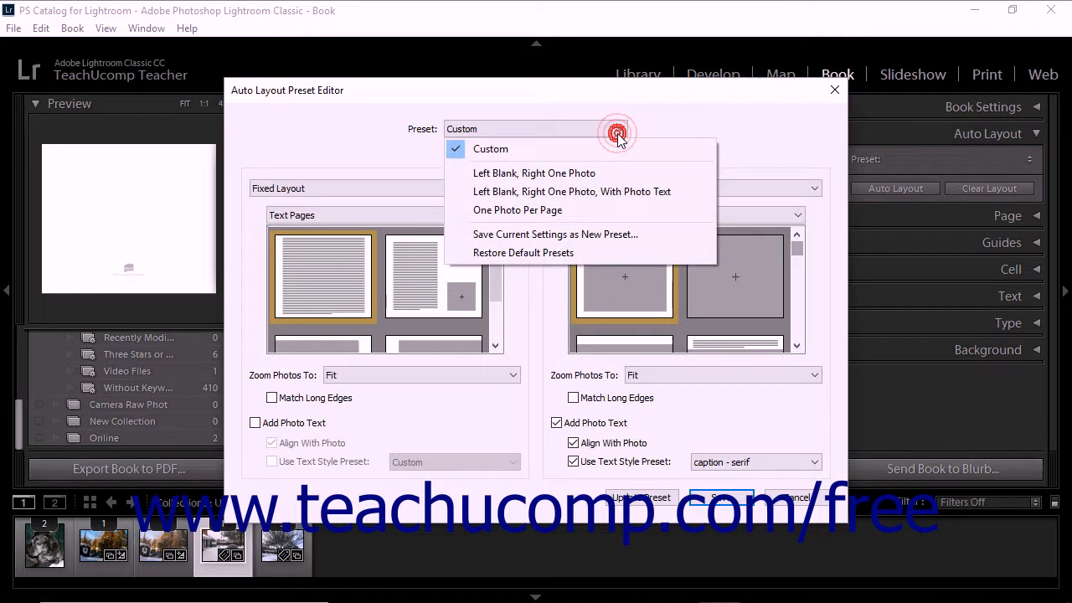
pyautogui.click(576, 254)
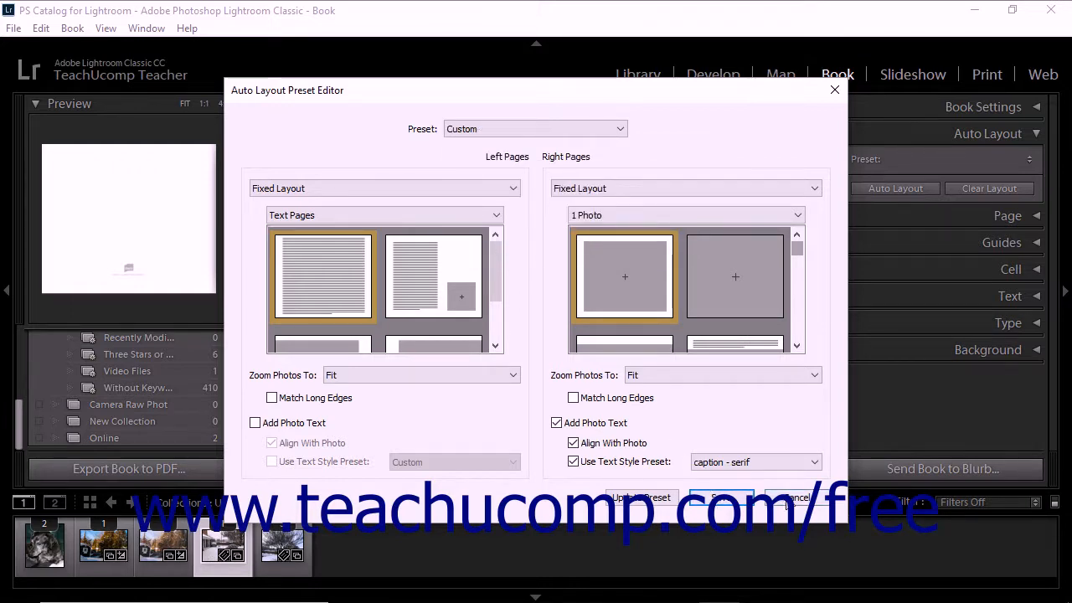
pyautogui.click(788, 497)
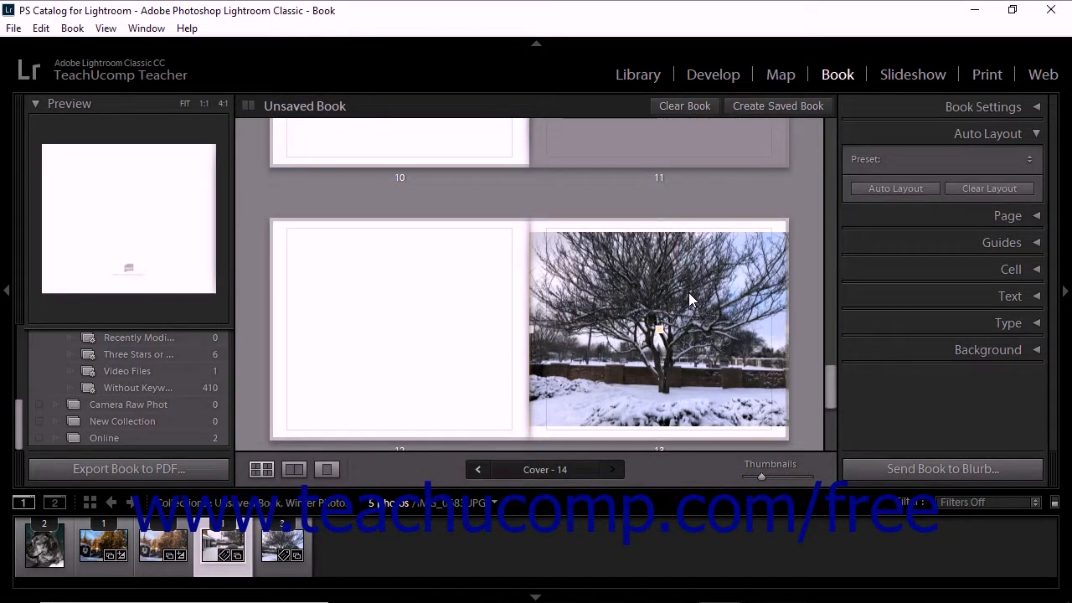